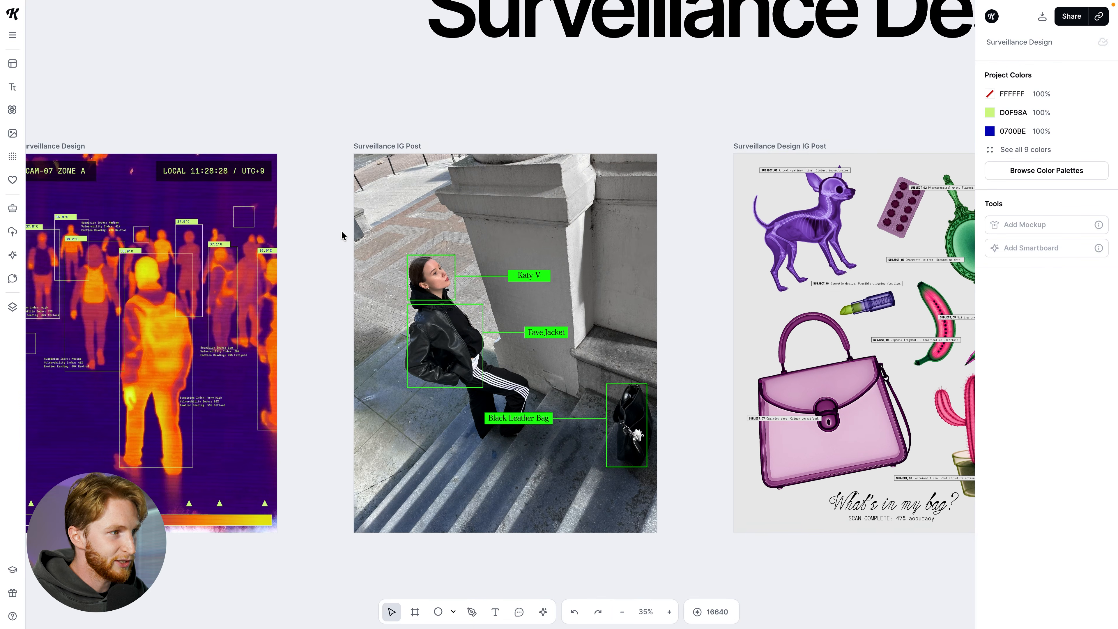
- Look over the Surveillance IG Post artboard and inspect the border settings of the frame around the bag
scroll(345, 232, "down", 2)
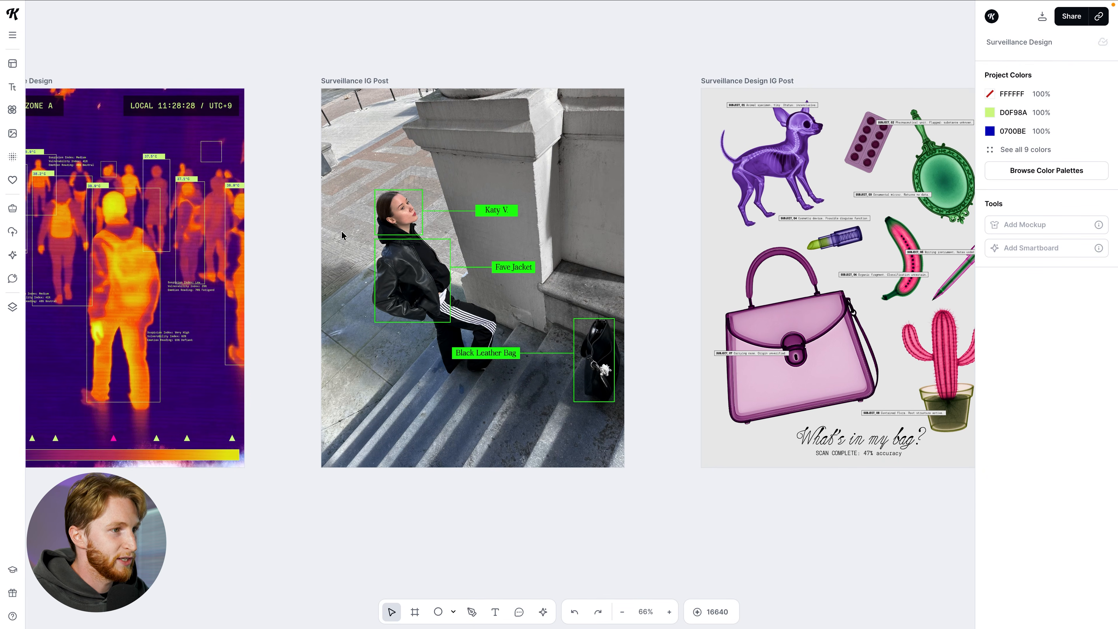
scroll(328, 234, "up", 1)
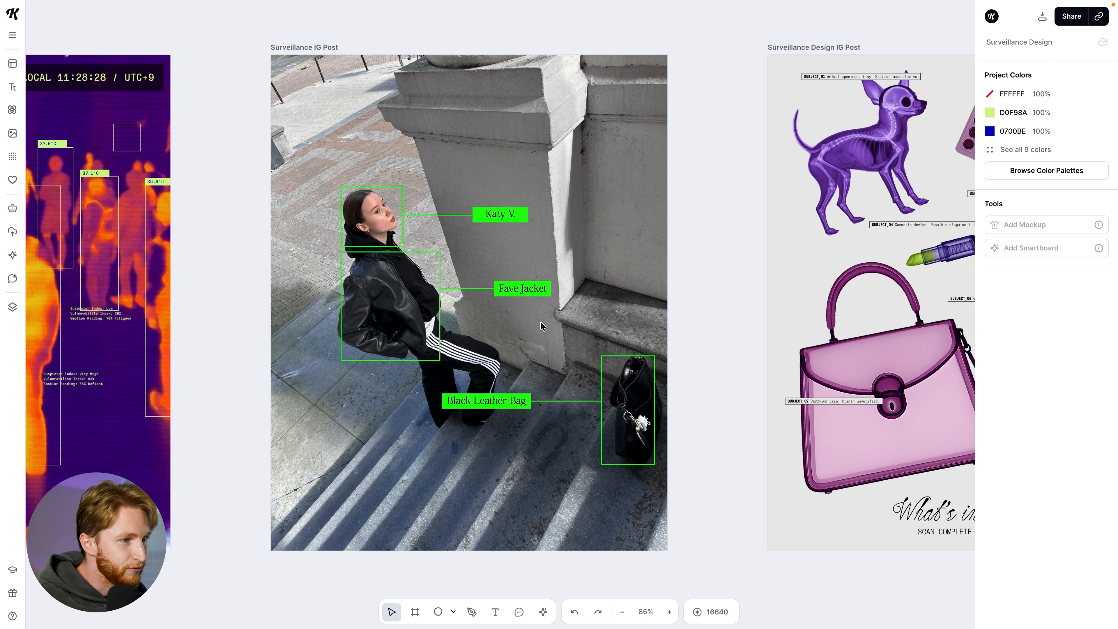
scroll(542, 325, "down", 2)
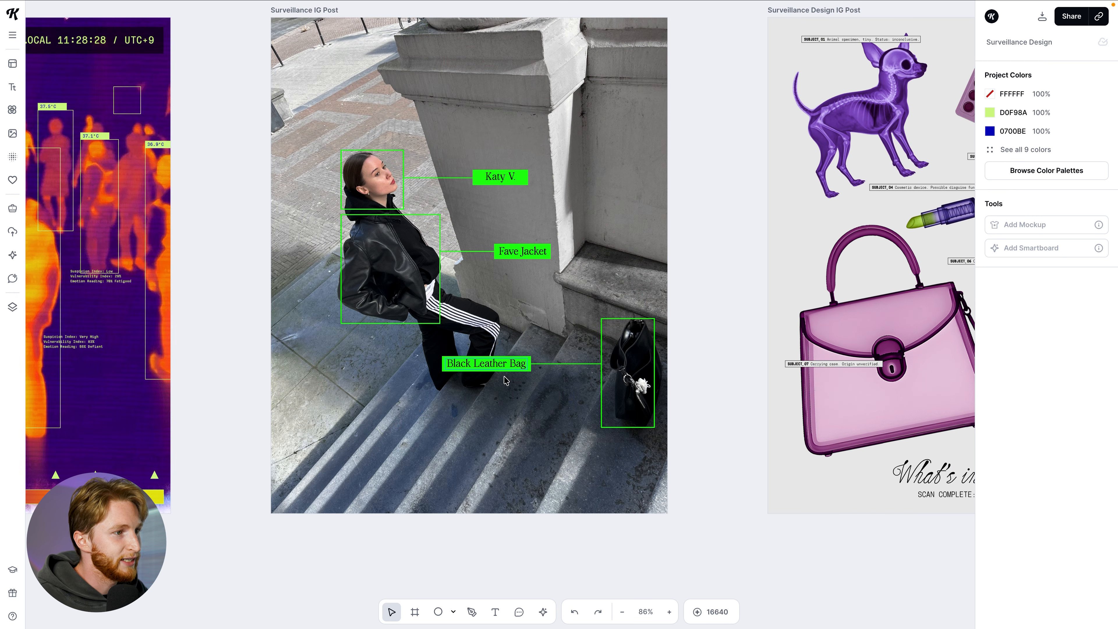
left_click(627, 318)
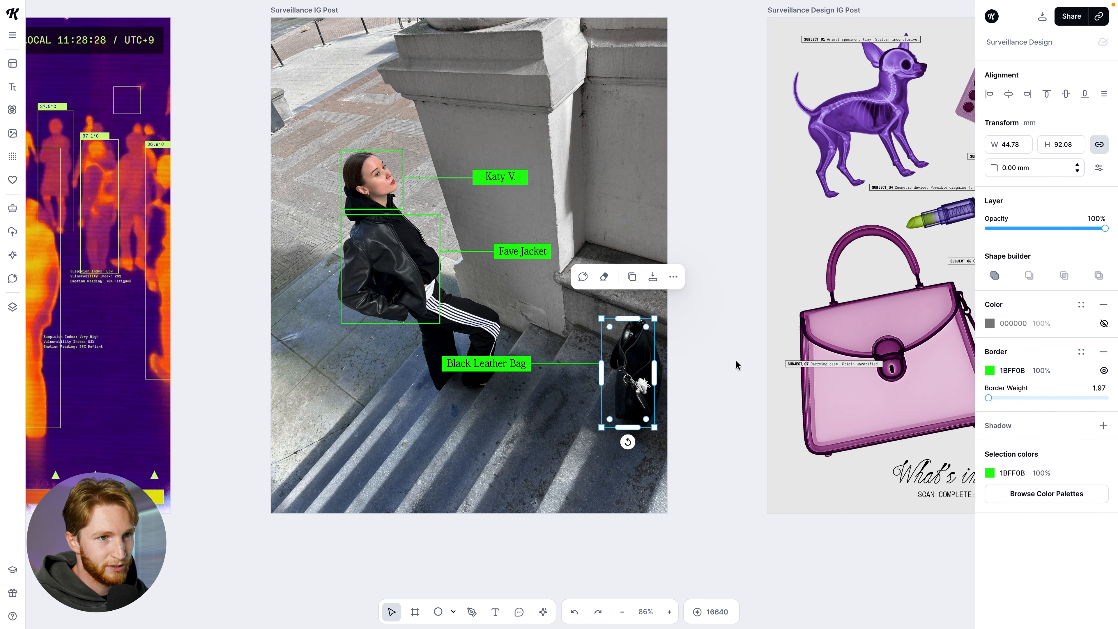
left_click(732, 280)
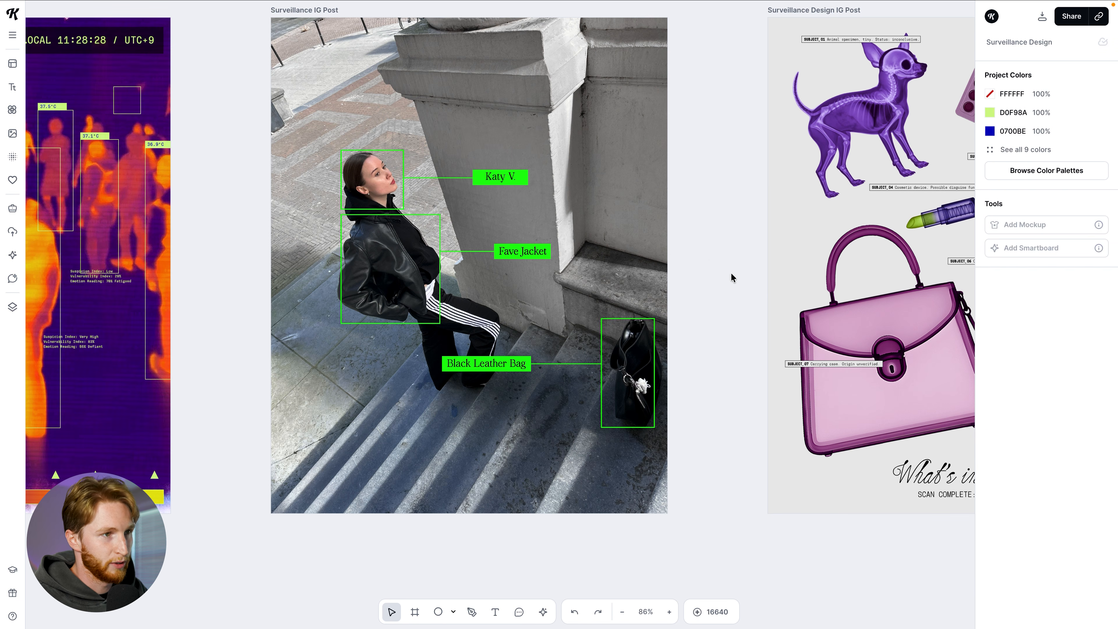
- Draw a rectangle about 61 by 102 mm over the stone wall, remove its fill and add a border
key("r")
left_click_drag(552, 103, 622, 224)
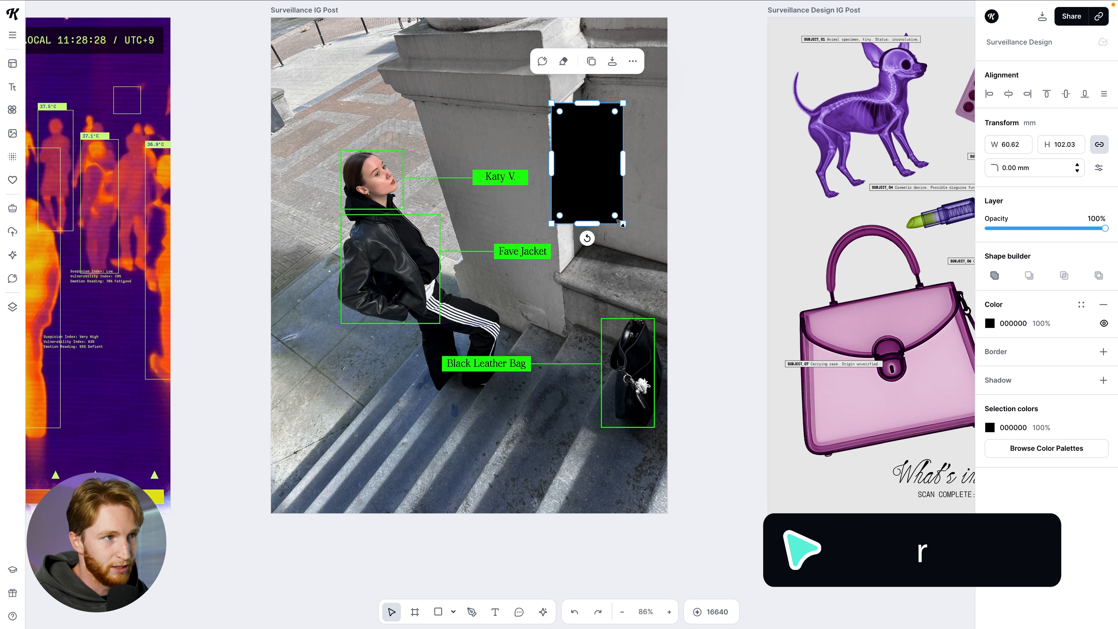
left_click(1104, 305)
left_click(1103, 332)
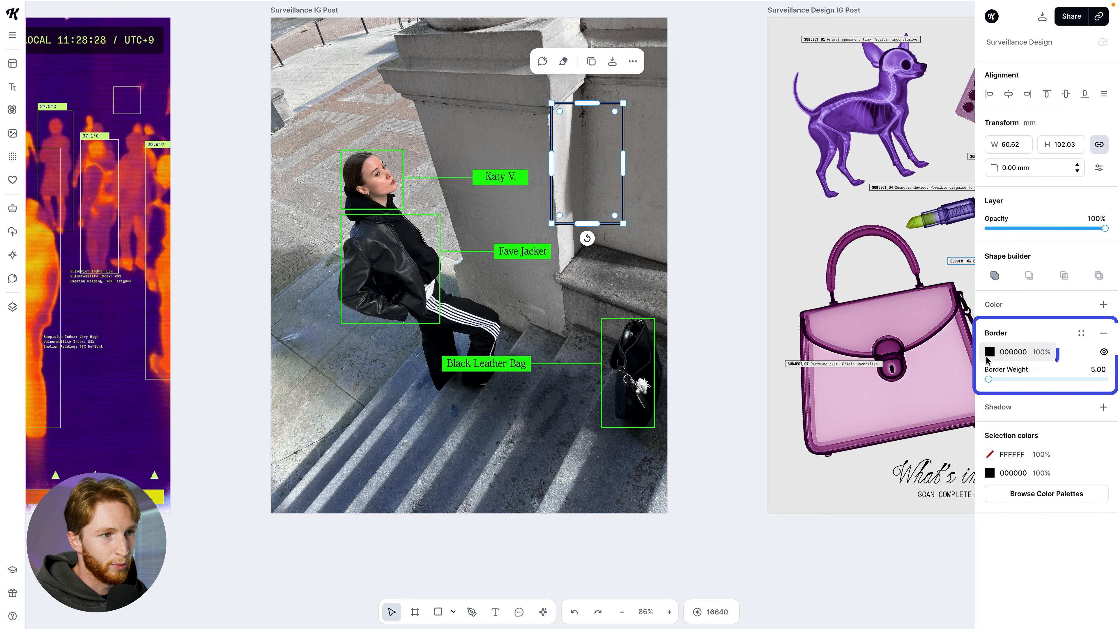
- Set the new rectangle's border to green 1BFF0B with a weight of 2
left_click(988, 355)
left_click(916, 607)
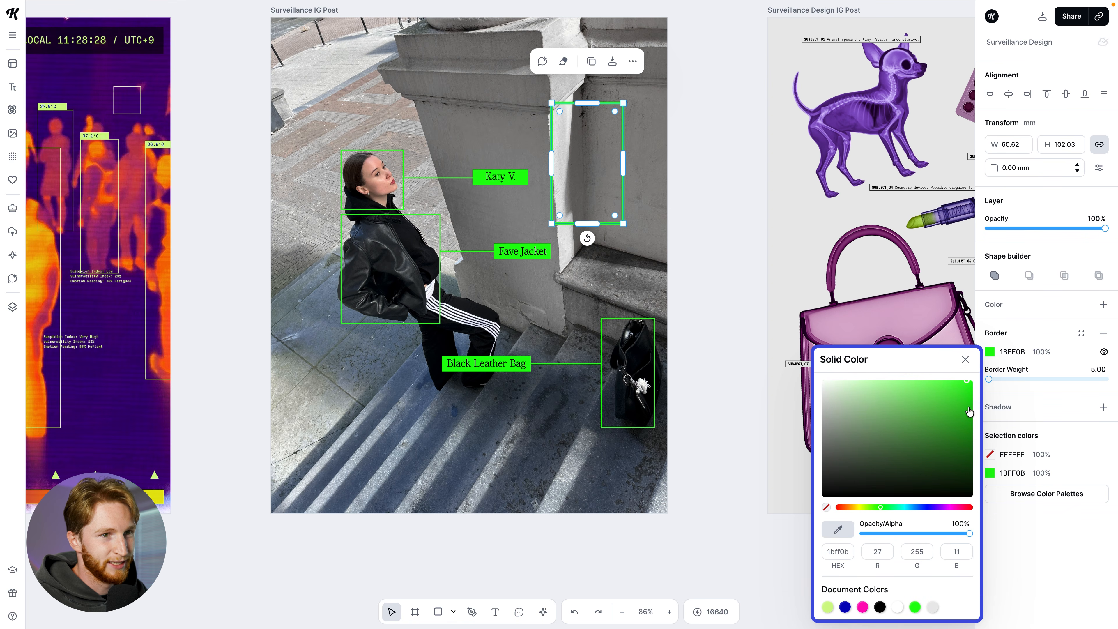
left_click(1050, 374)
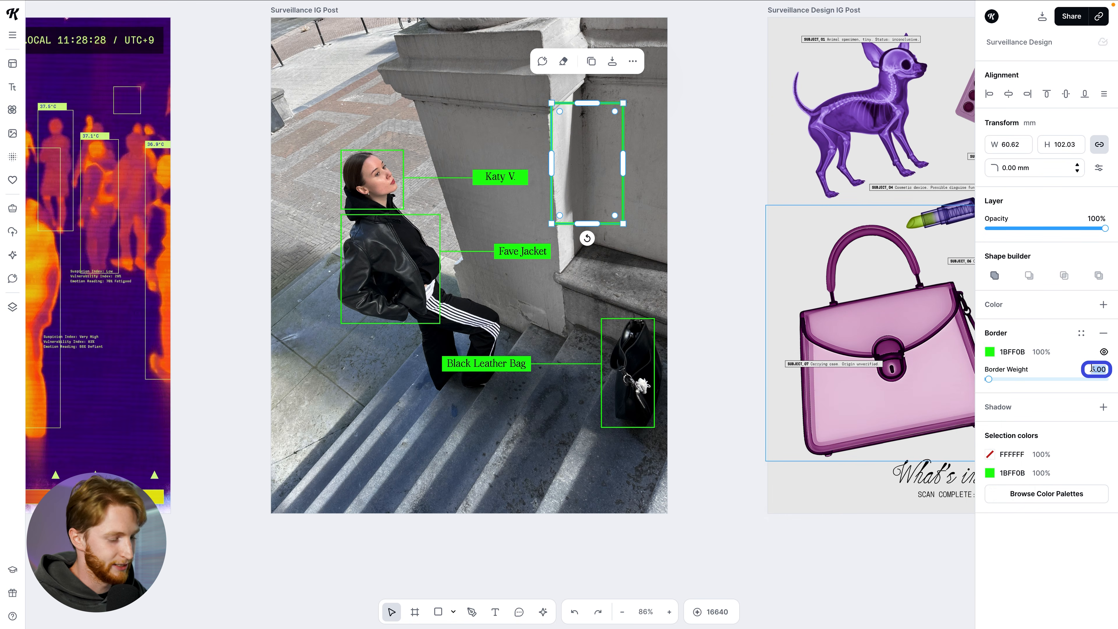
left_click(705, 222)
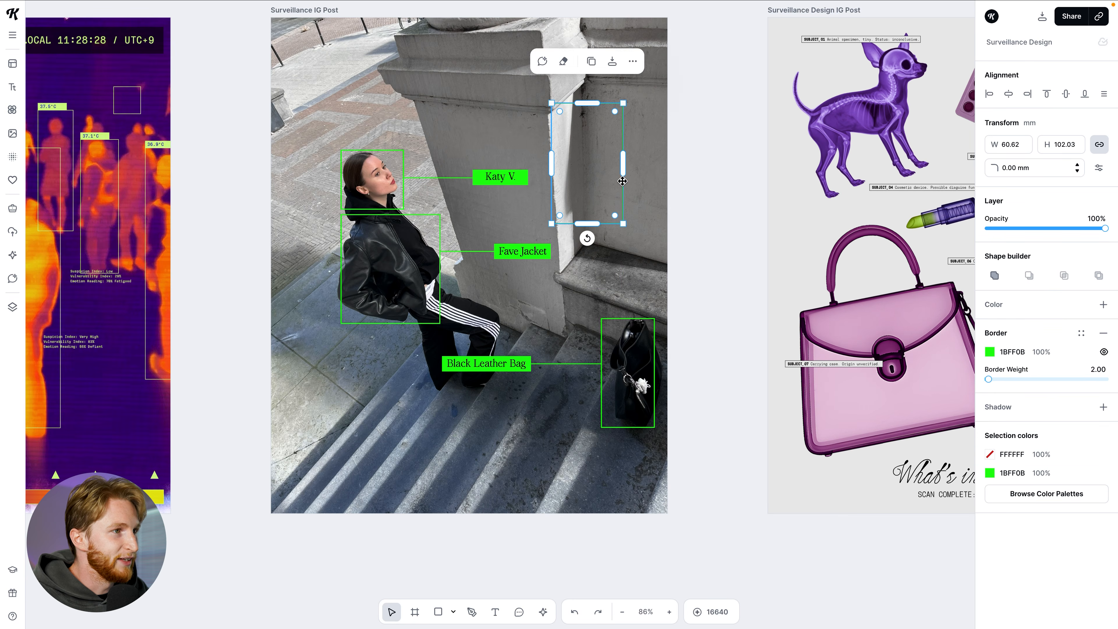
- Move the green-bordered rectangle down onto the steps, adjust its height and delete it
left_click_drag(623, 181, 579, 426)
left_click_drag(541, 343, 541, 387)
left_click_drag(542, 463, 543, 437)
key("Delete")
- Inspect the Black Leather Bag label's text style and the connector lines of the jacket and bag labels
scroll(501, 364, "up", 5)
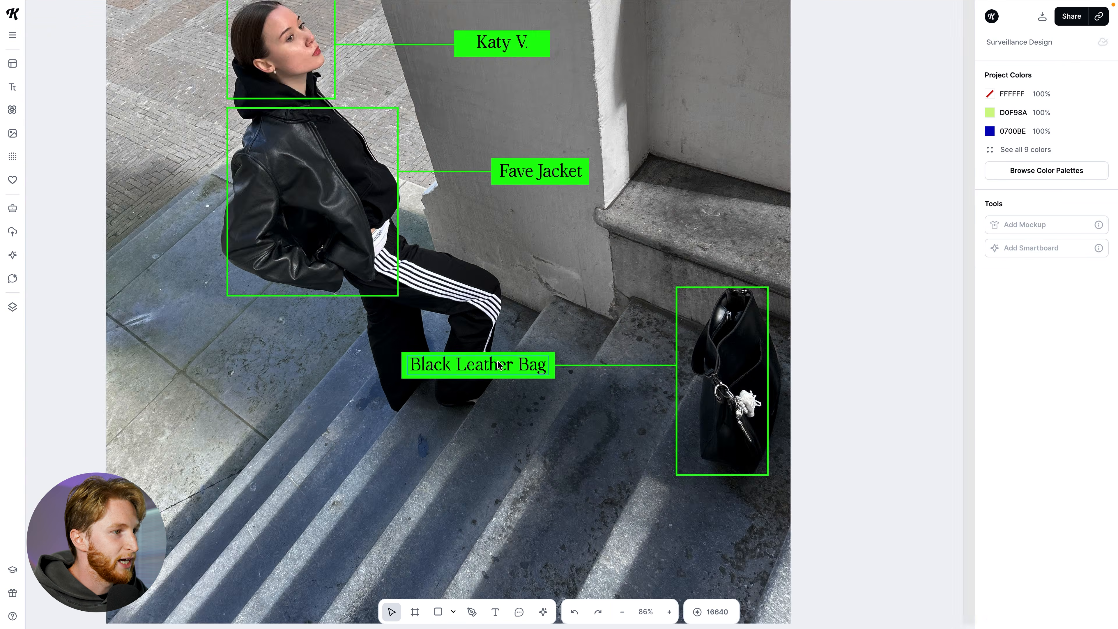
left_click(500, 374)
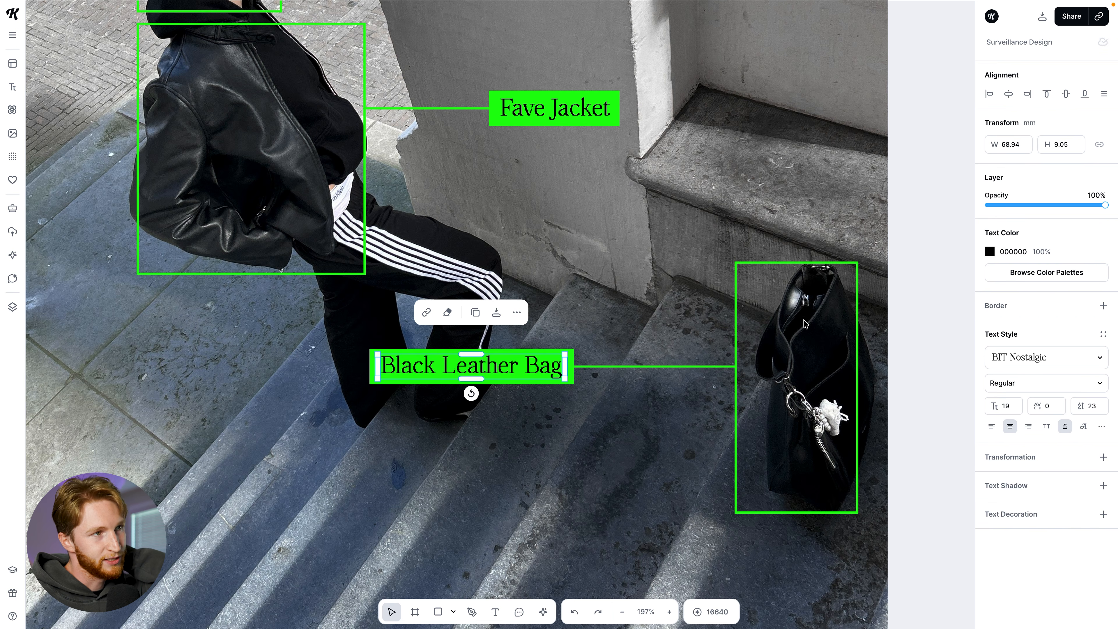
left_click(471, 113)
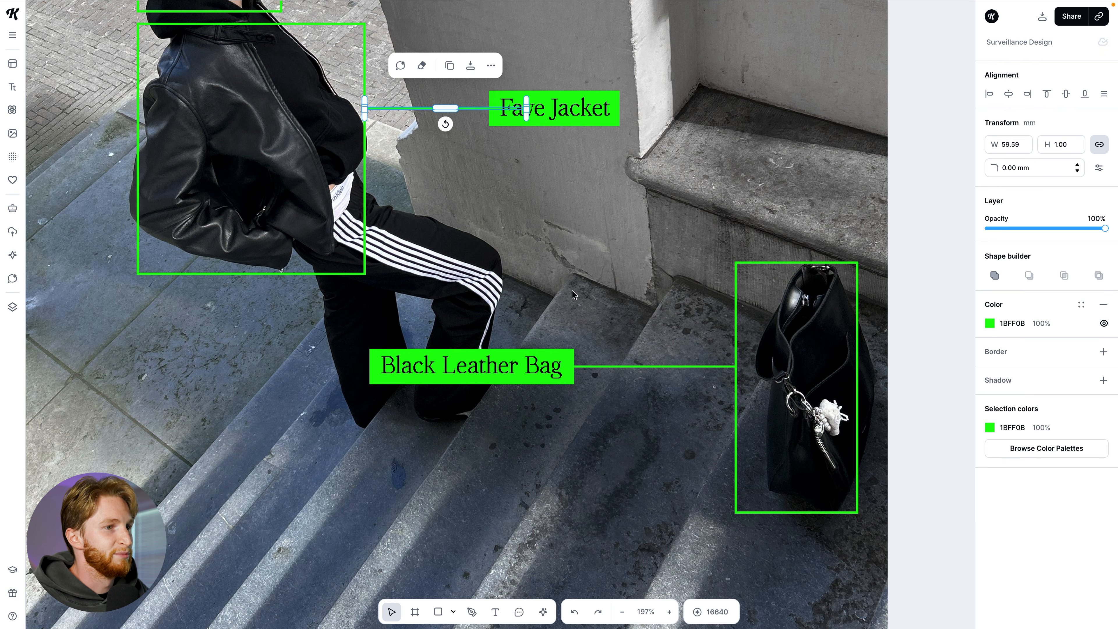
left_click(617, 366)
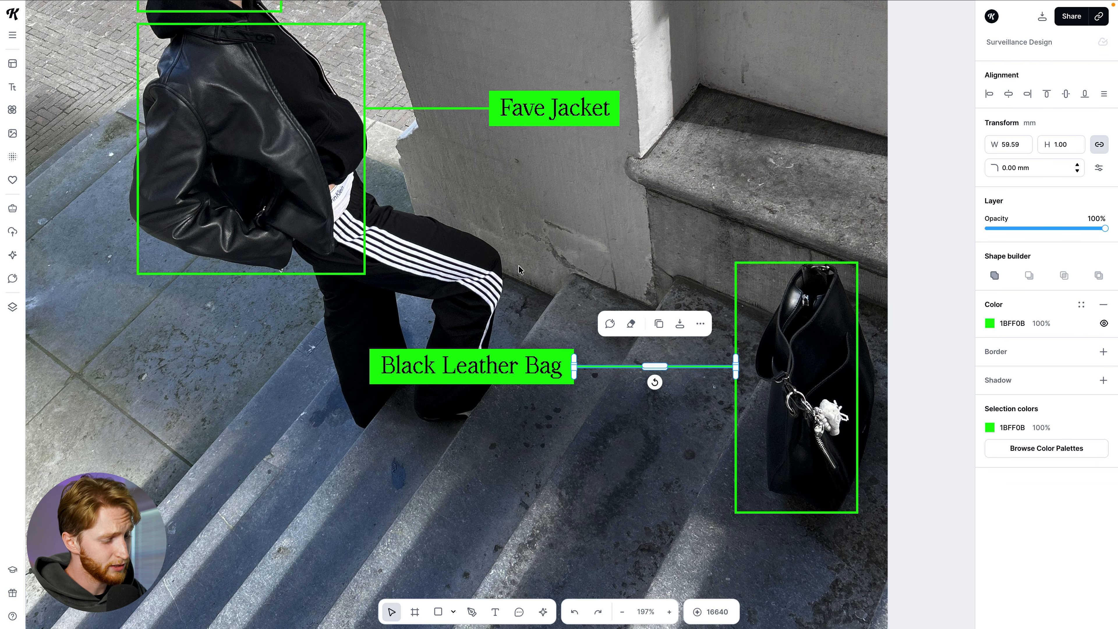
- Draw a rectangle about 93 by 33 mm above the Black Leather Bag label and fill it with green 1BFF0B
key("Escape")
mouse_move(429, 215)
left_mouse_down()
mouse_move(594, 290)
mouse_move(680, 305)
left_mouse_up()
left_click(990, 323)
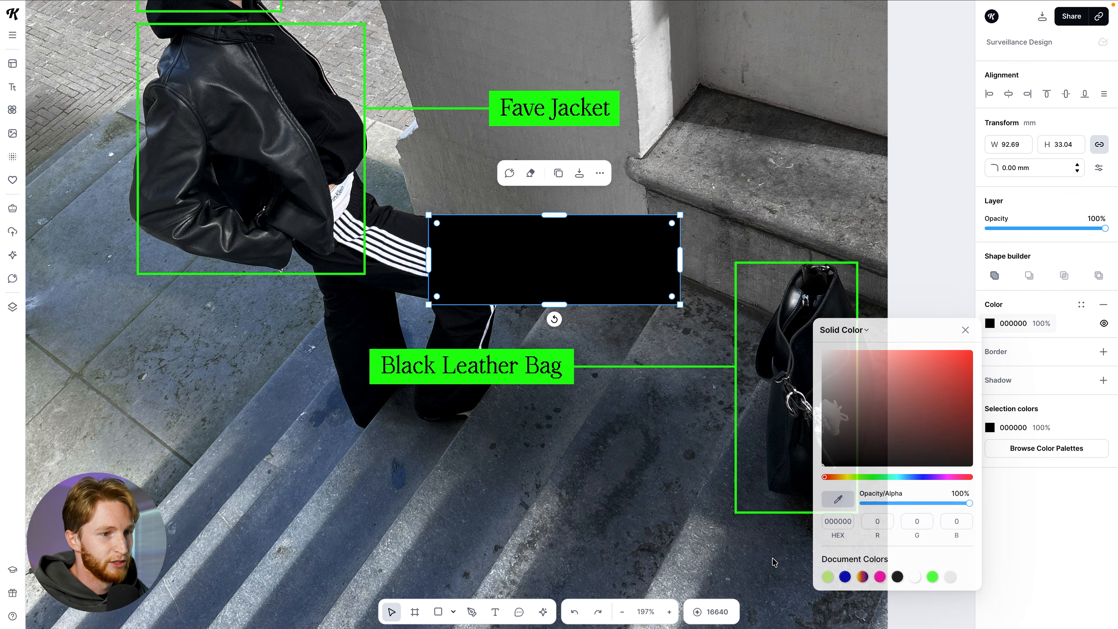
left_click(933, 577)
left_click(963, 331)
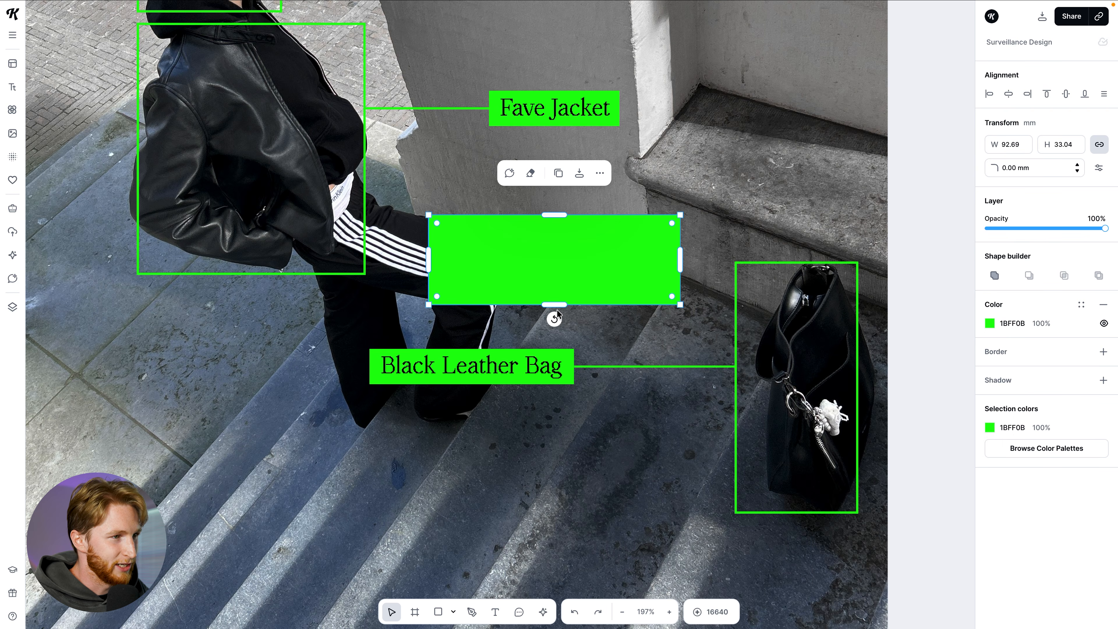
- Flatten the green rectangle into a 1 mm high line and place it over the bag label's connector
left_click_drag(546, 304, 622, 293)
left_click_drag(641, 354, 641, 366)
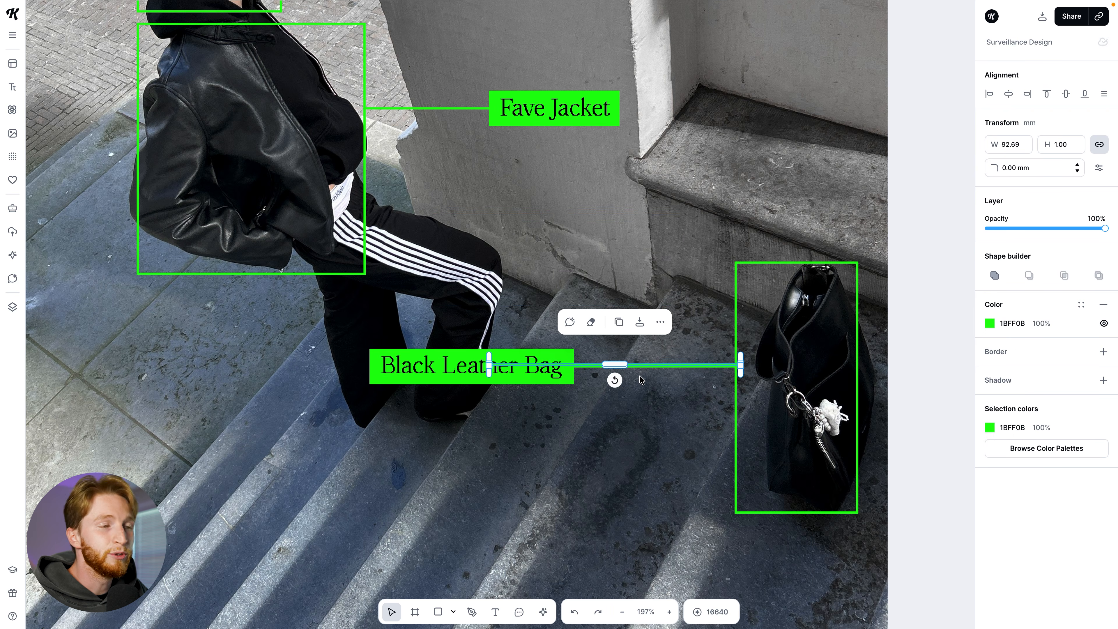
left_click(642, 381)
- Draw a horizontal Pen line about 69 mm long to the bag's frame, below the existing connector, with border weight 2
key("p")
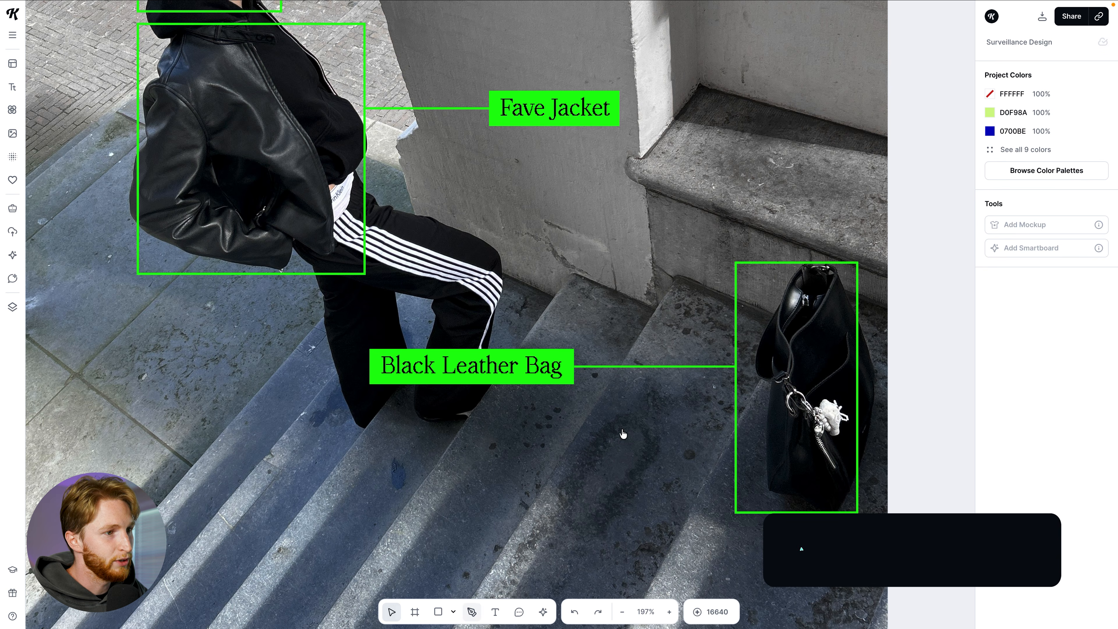
left_click(736, 403)
key("Escape")
left_click(1096, 297)
type("2")
key("Return")
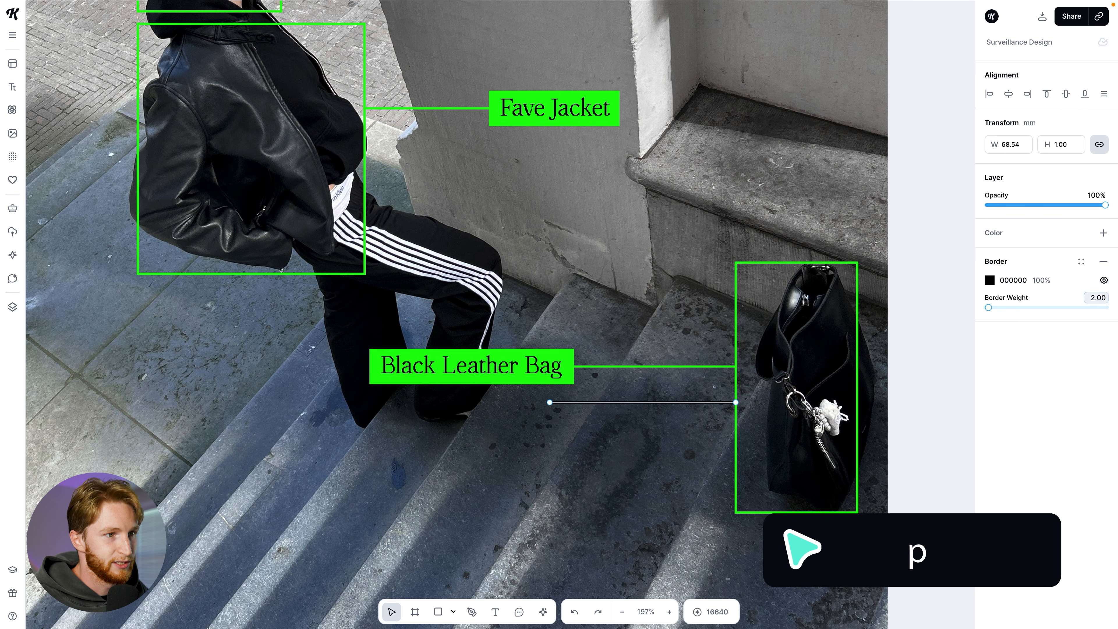
- Set the new line's border colour to green 1BFF0B
left_click(990, 285)
left_click(914, 534)
left_click(965, 288)
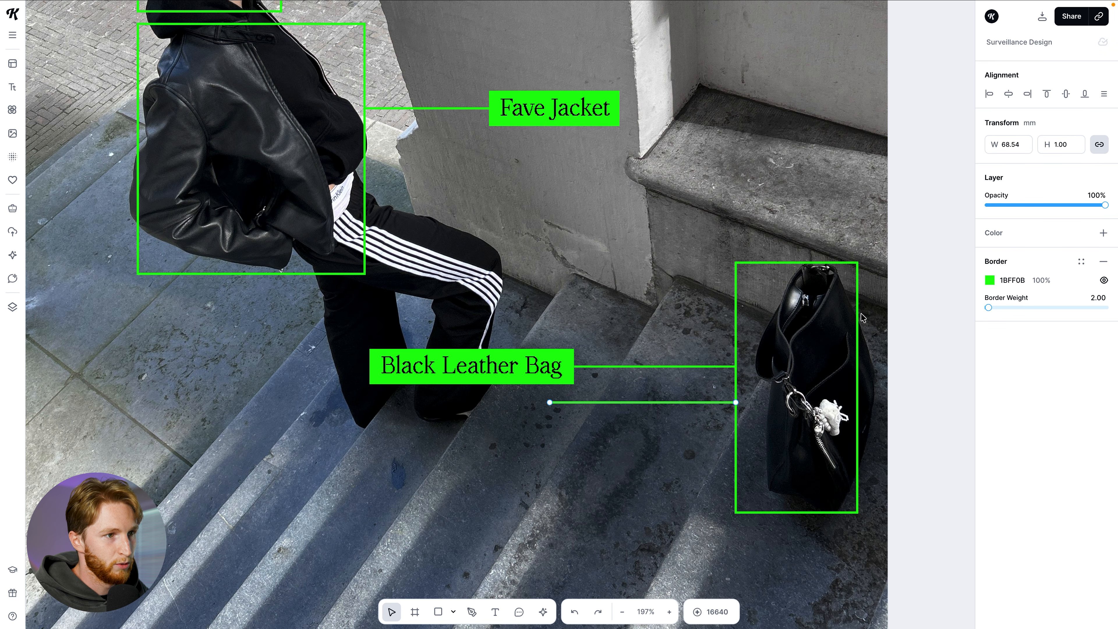
- Delete the old connector beside the Black Leather Bag label and move the new green line into its place
left_click(714, 362, "shift")
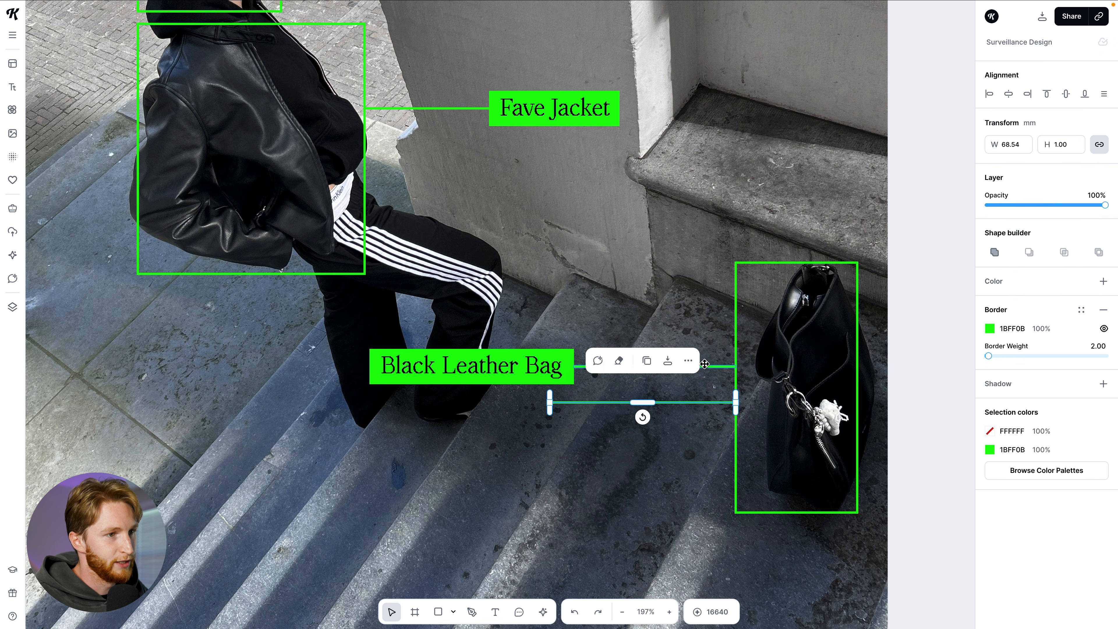
left_click(727, 358)
left_click(717, 365)
key("Delete")
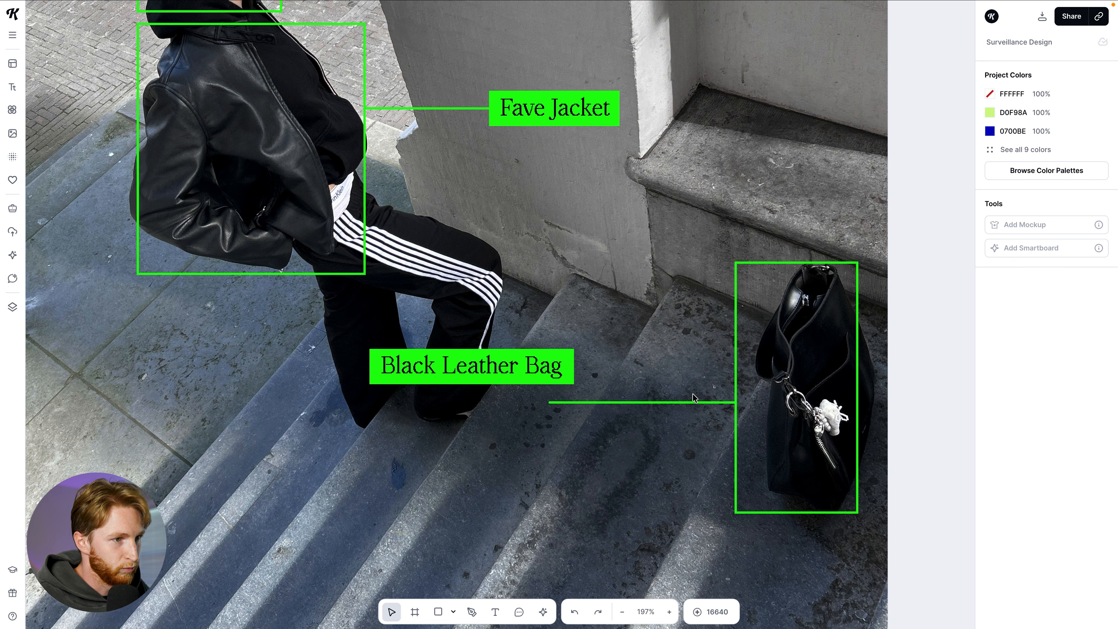
left_click_drag(695, 400, 692, 365)
- Select the Black Leather Bag text with its green background to inspect the label, and review the whole post
left_click(516, 371)
left_click(523, 382, "shift")
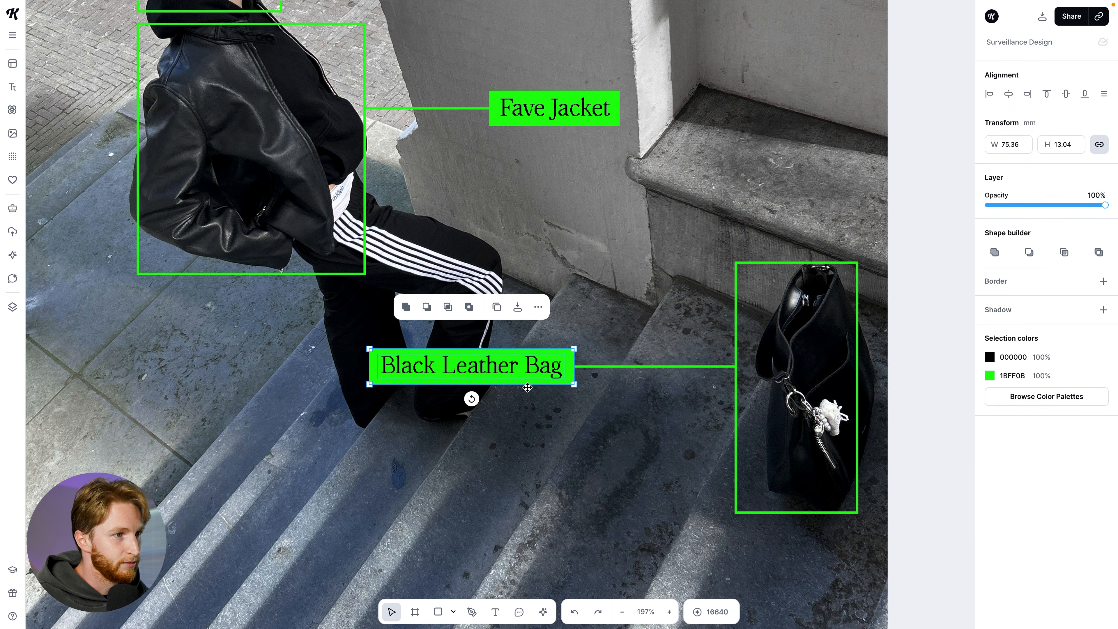
left_click(554, 401)
scroll(748, 363, "up", 5)
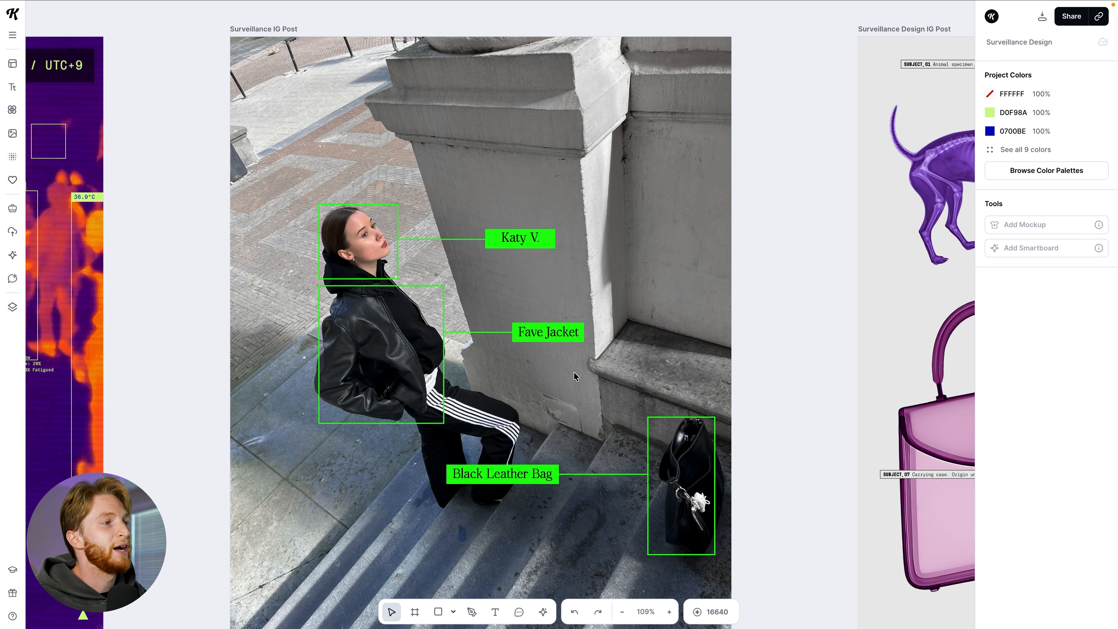
scroll(578, 373, "down", 2)
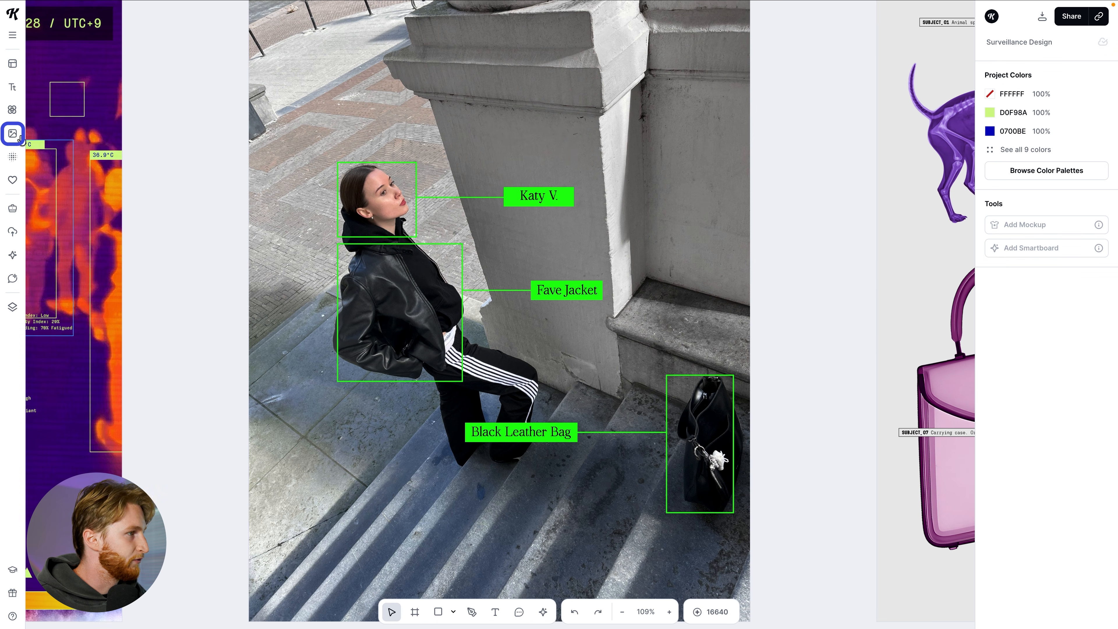
- Browse the trending photos in the image library and close it
left_click(10, 135)
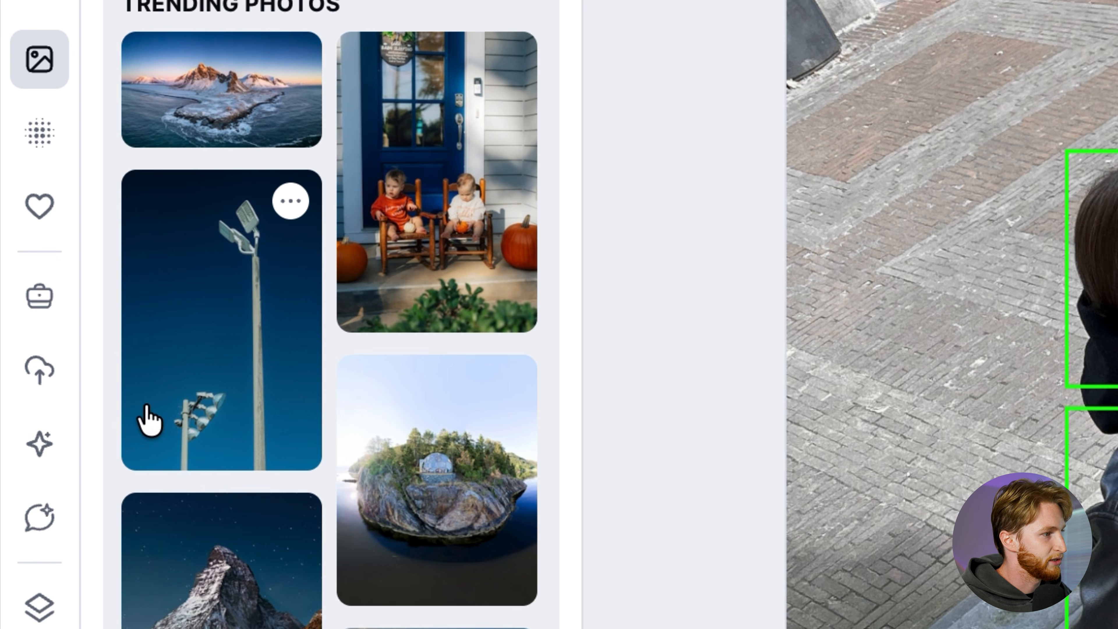
scroll(320, 550, "down", 5)
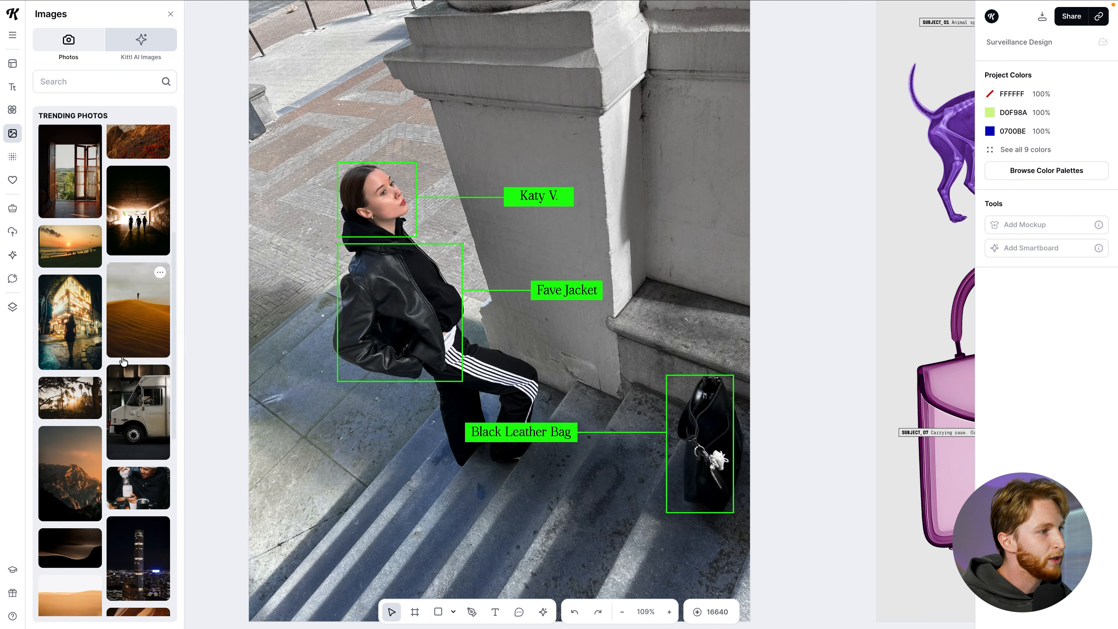
left_click(170, 14)
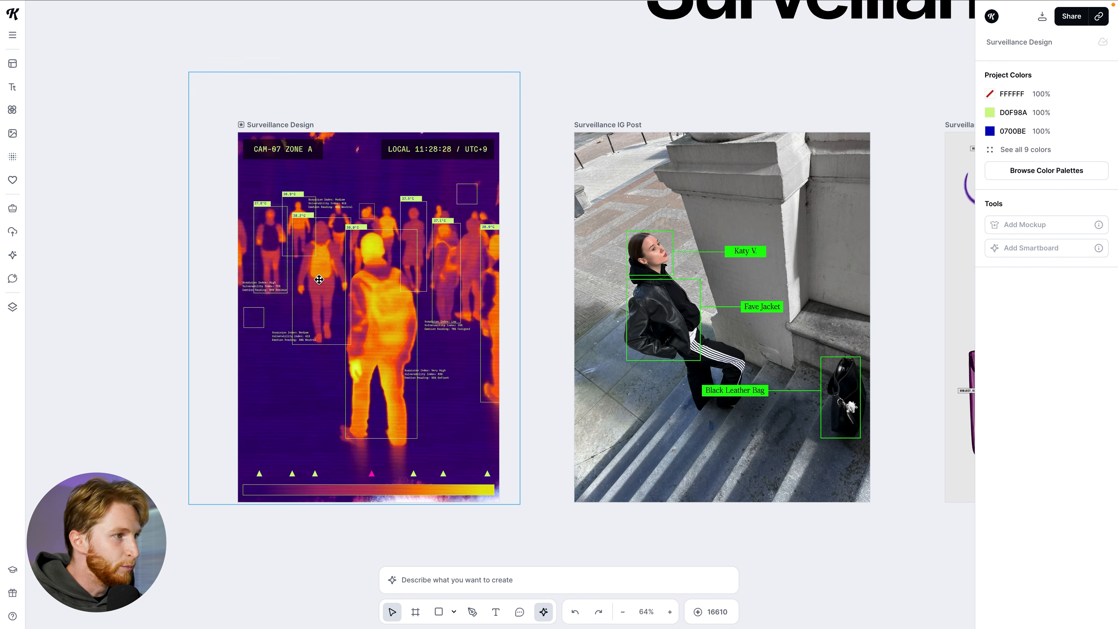
- Inspect the frame and temperature tag around the central figure in the Surveillance Design artboard
scroll(330, 283, "left", 3)
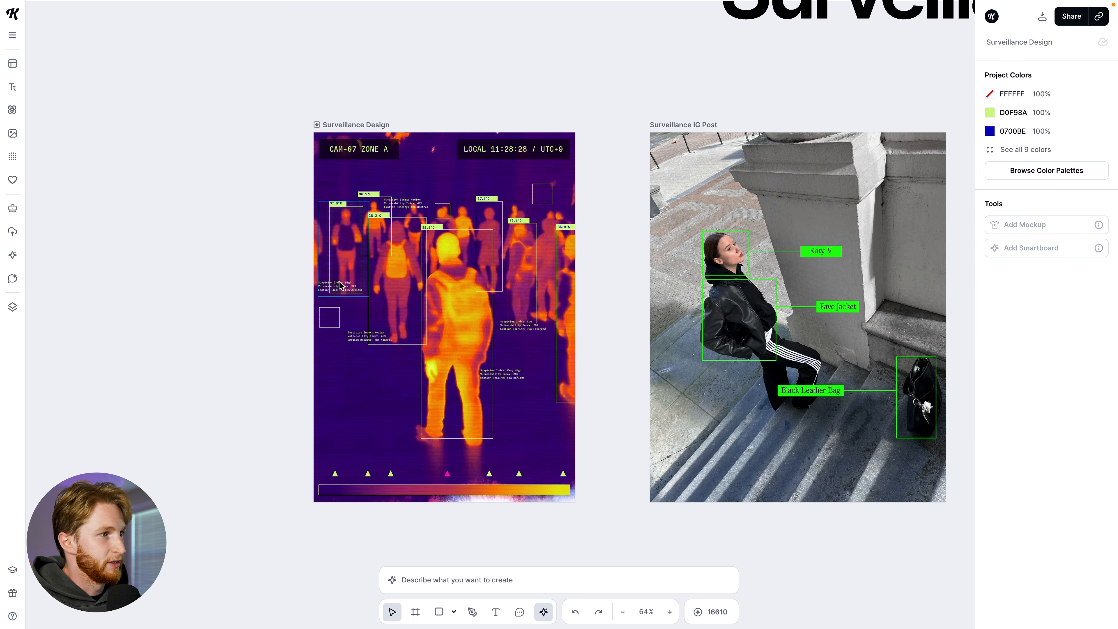
scroll(469, 266, "up", 5)
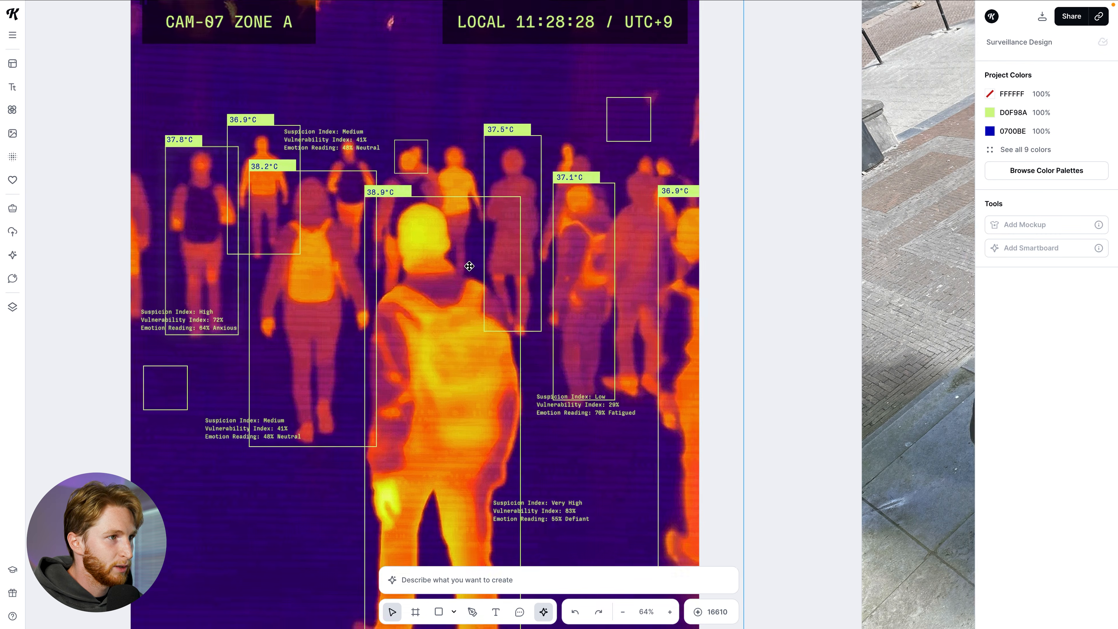
left_click(470, 196)
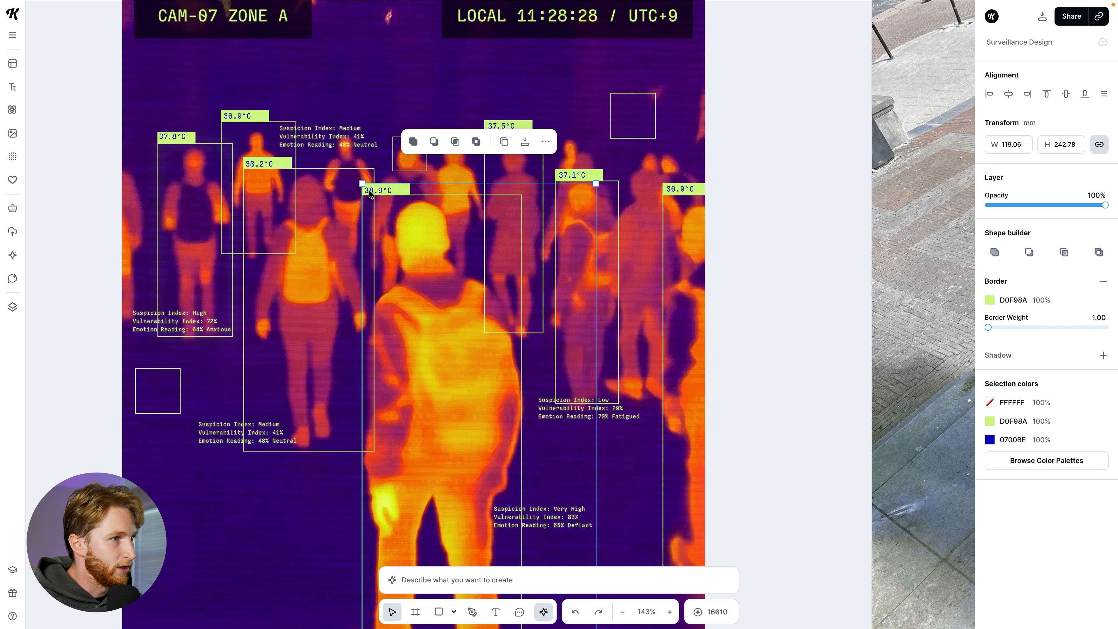
- Inspect the text style of the 36.9°C tag at the thermal image's edge and view the other annotations
scroll(690, 189, "up", 5)
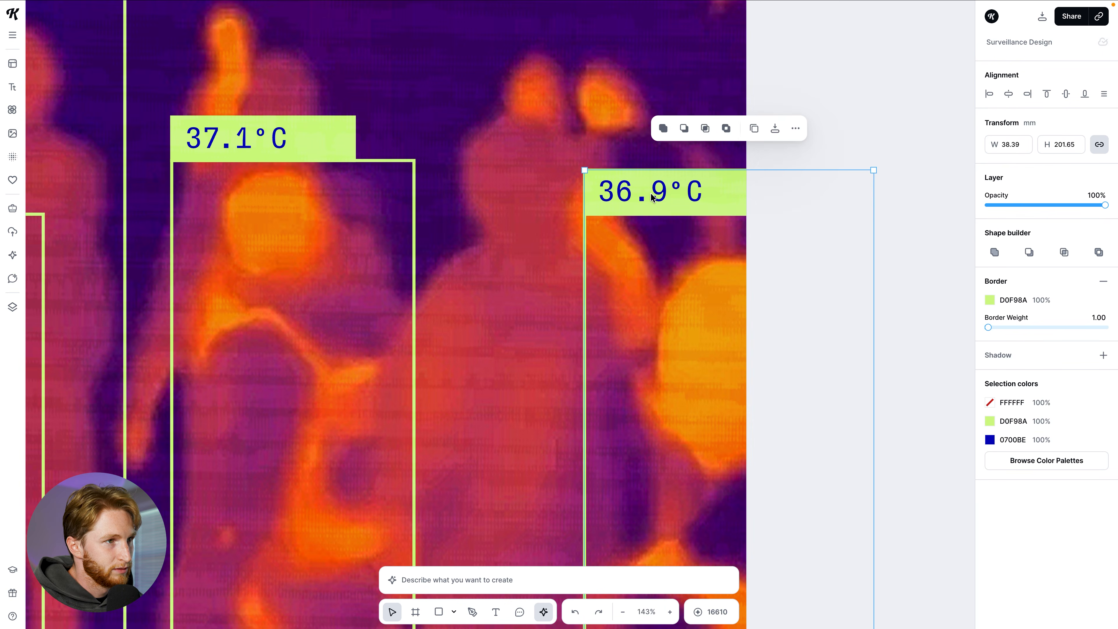
double_click(656, 193)
double_click(660, 196)
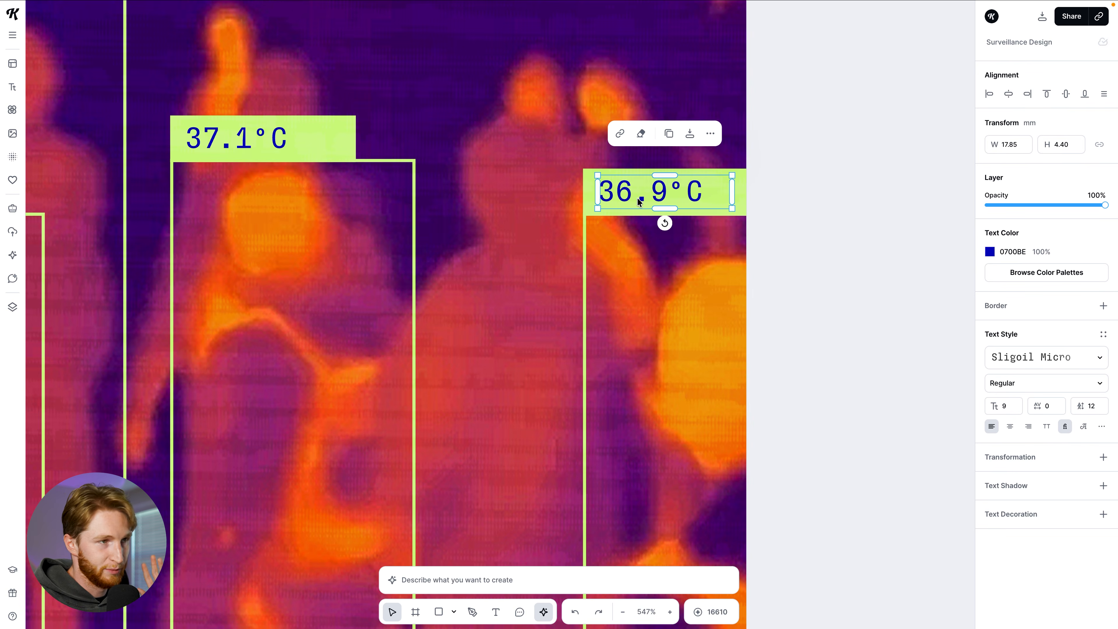
scroll(628, 201, "down", 2)
key("Escape")
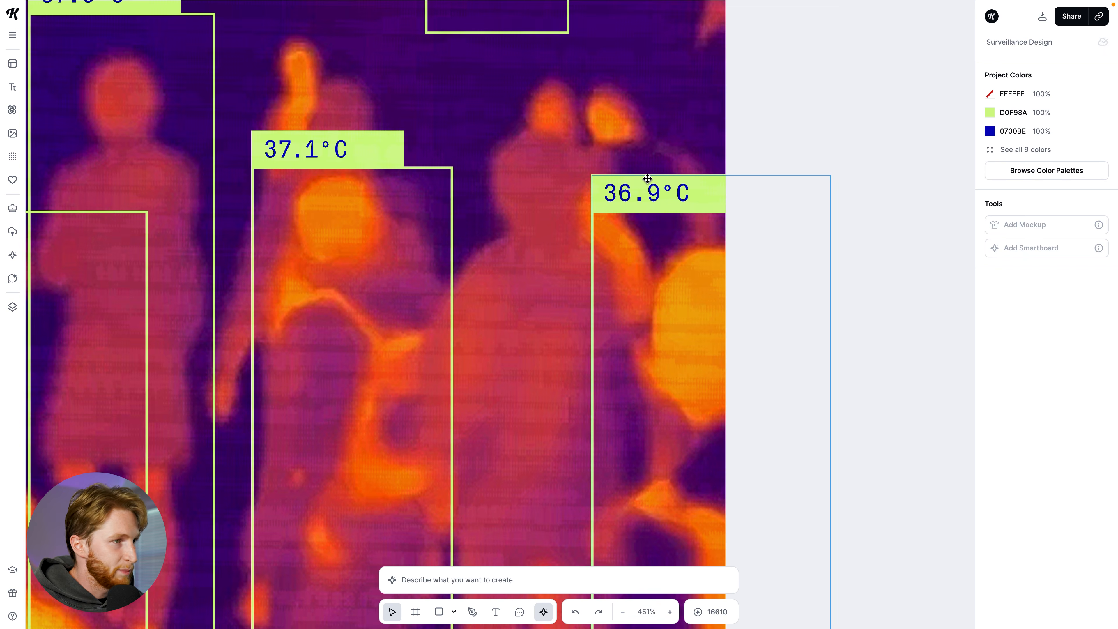
scroll(647, 181, "down", 9)
scroll(648, 200, "down", 3)
scroll(645, 200, "left", 6)
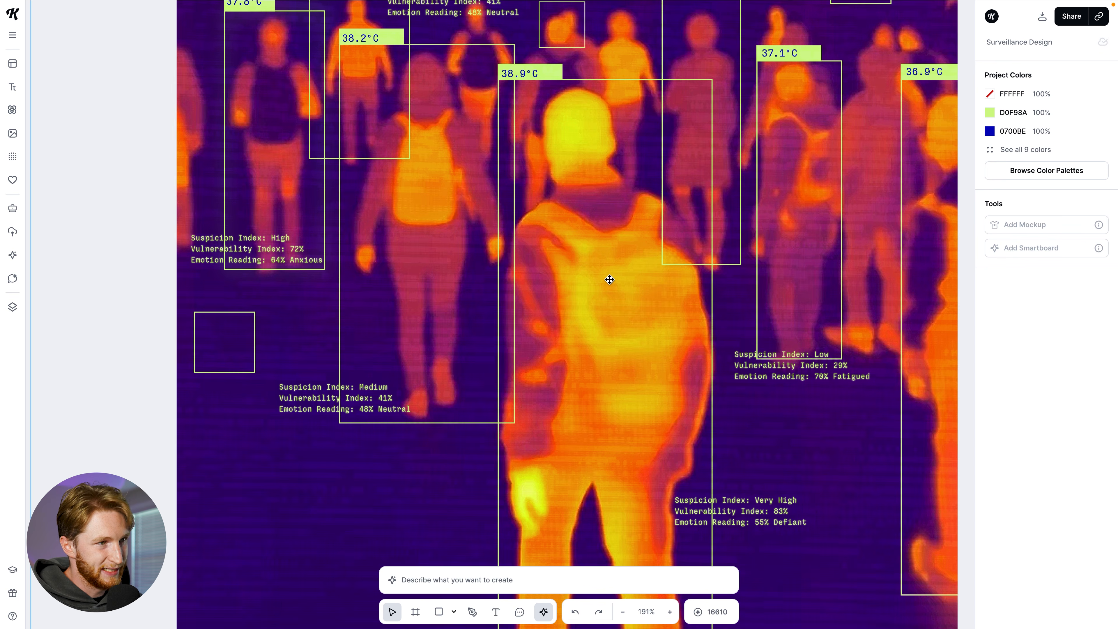
- Examine the frames and suspicion readings around the figures across the Surveillance Design thermal image
scroll(596, 278, "down", 6)
left_click(596, 278)
left_click_drag(596, 279, 608, 318)
left_click(901, 255)
scroll(557, 290, "down", 5)
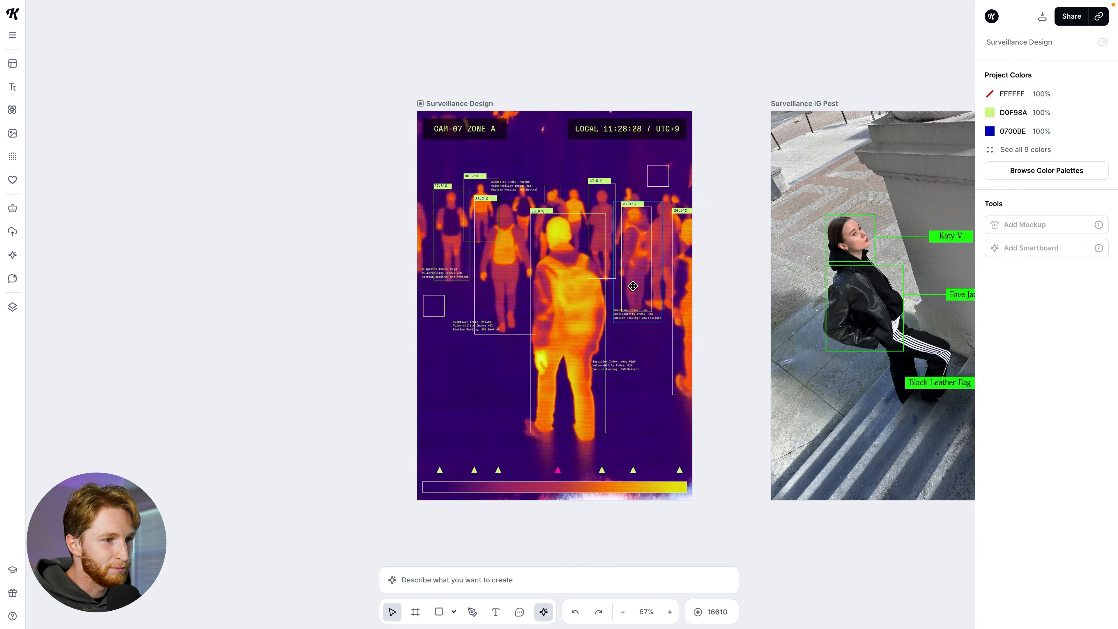
scroll(557, 289, "down", 5)
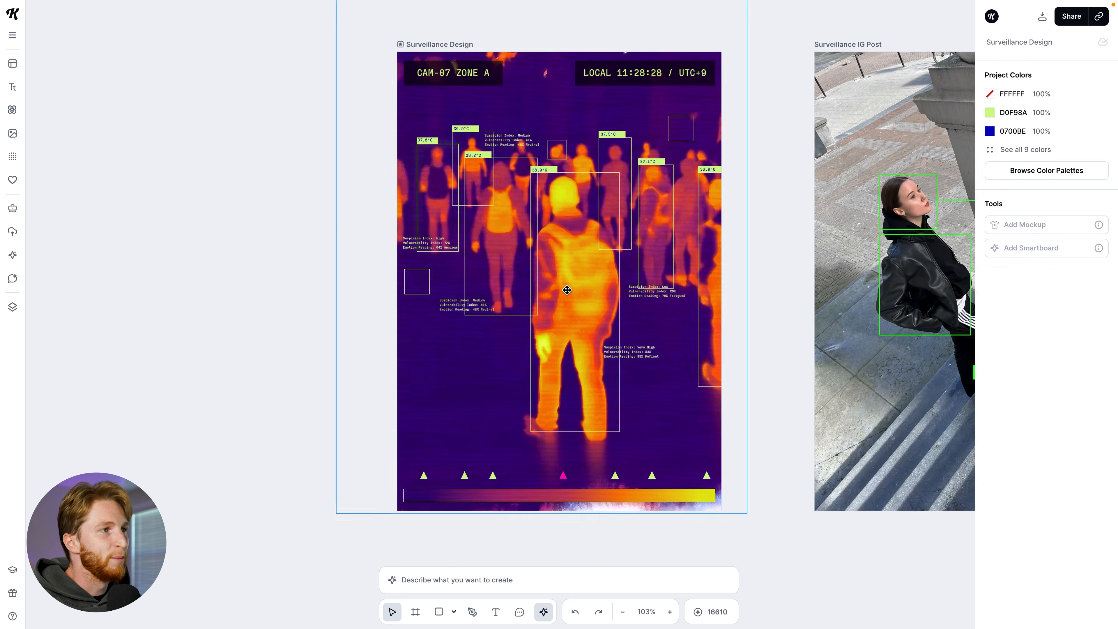
scroll(567, 290, "right", 2)
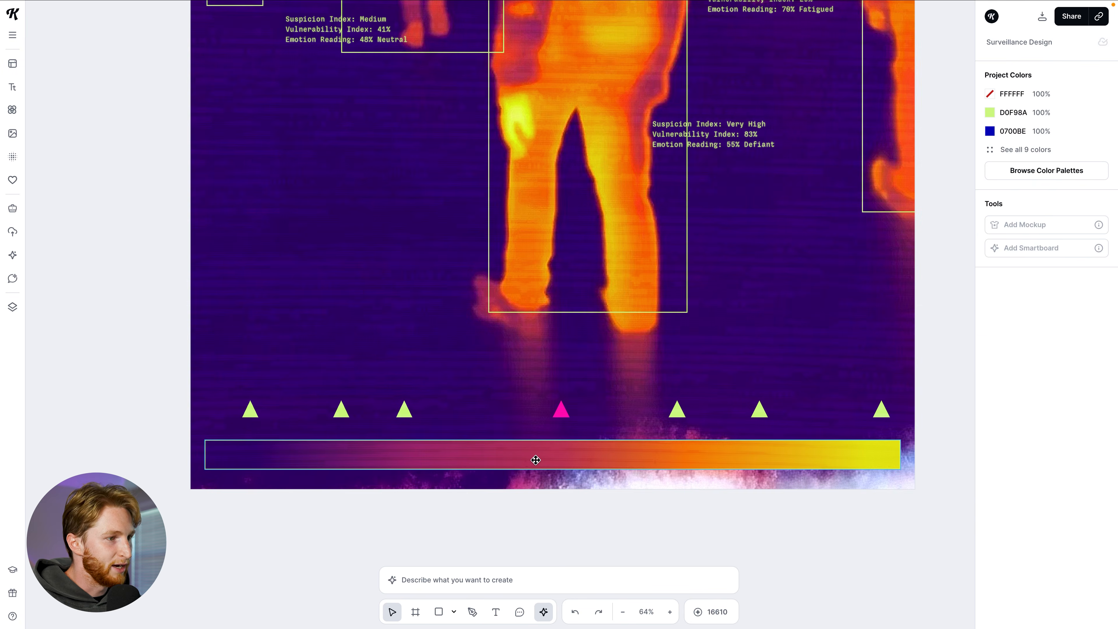
- Inspect the linear gradient colors filling the bordered heat scale bar beneath the thermal figures
left_click(536, 460)
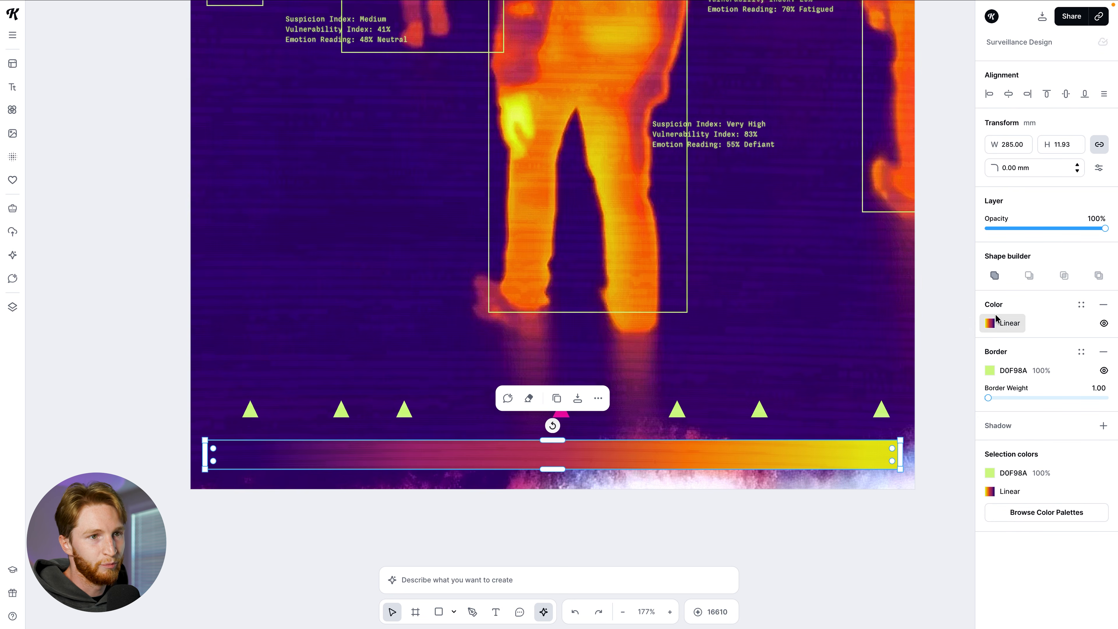
left_click(991, 324)
scroll(691, 242, "up", 3)
scroll(643, 281, "right", 2)
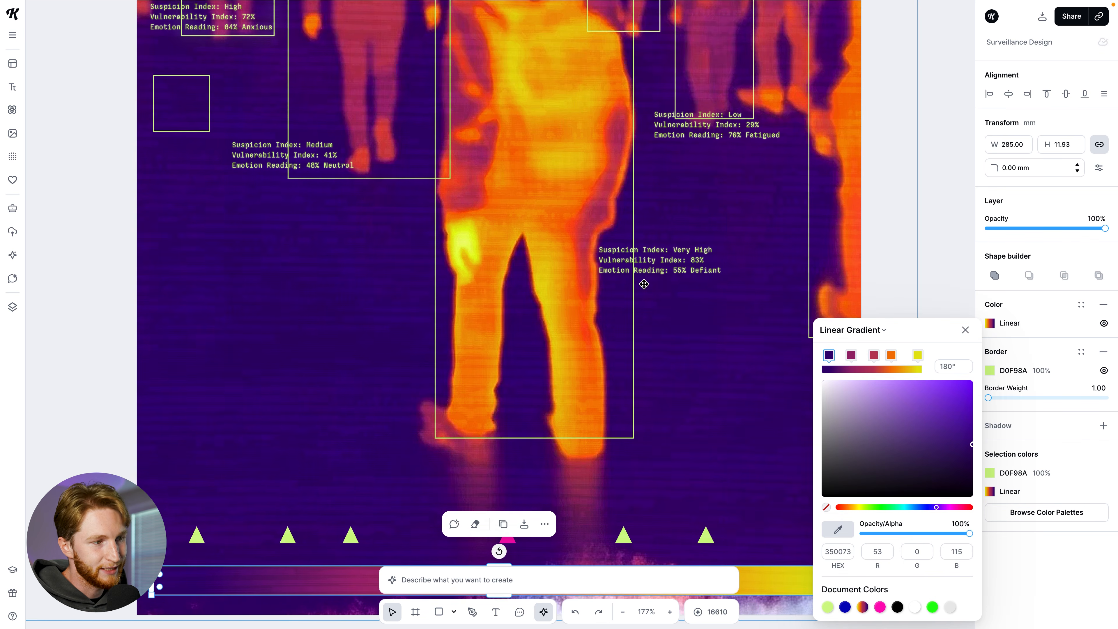
left_click(966, 330)
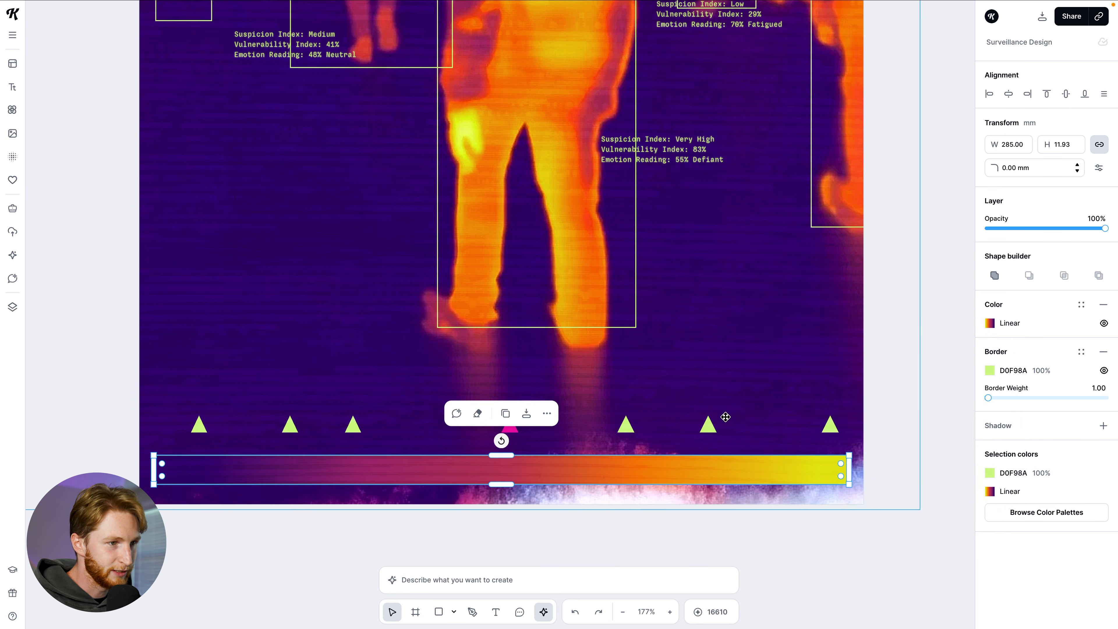
- Select a green triangle marker above the heat scale bar, and check the background thermal image's settings
left_click(709, 424)
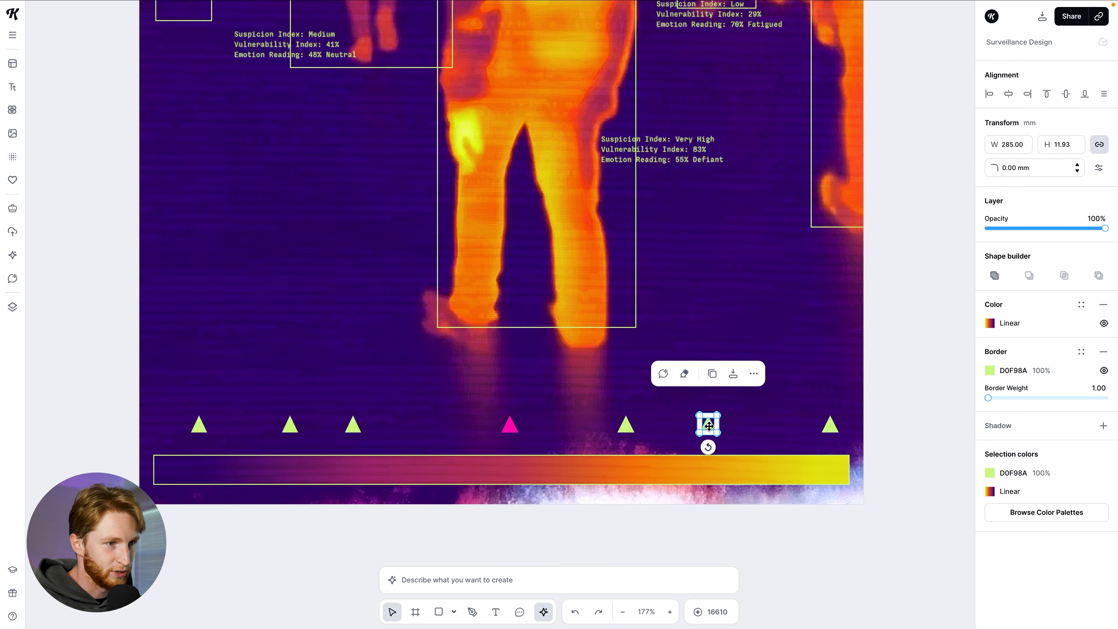
left_click(756, 337)
scroll(614, 300, "down", 5)
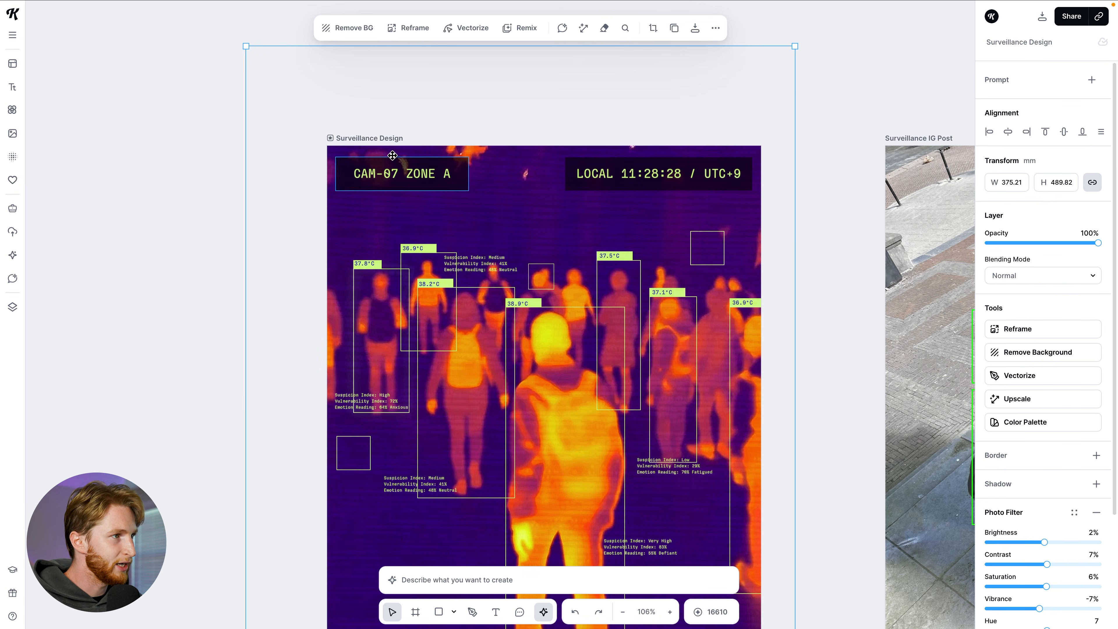
- Select the Surveillance Design artboard and look through its layers
left_click(384, 138)
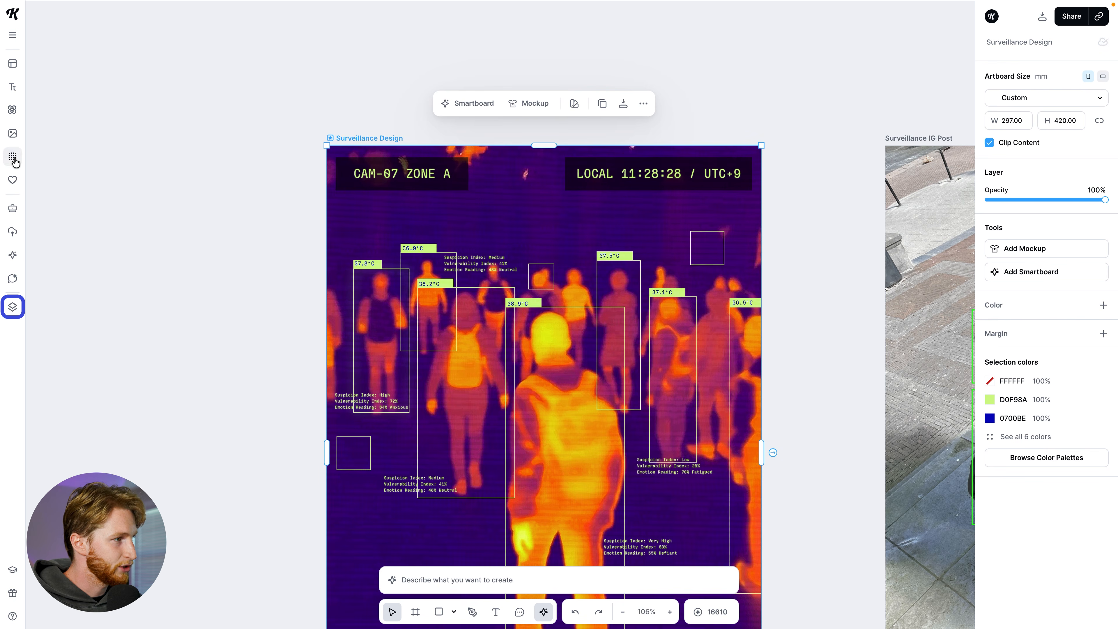
left_click(13, 304)
left_click(82, 145)
left_click_drag(471, 213, 475, 216)
scroll(474, 215, "down", 3)
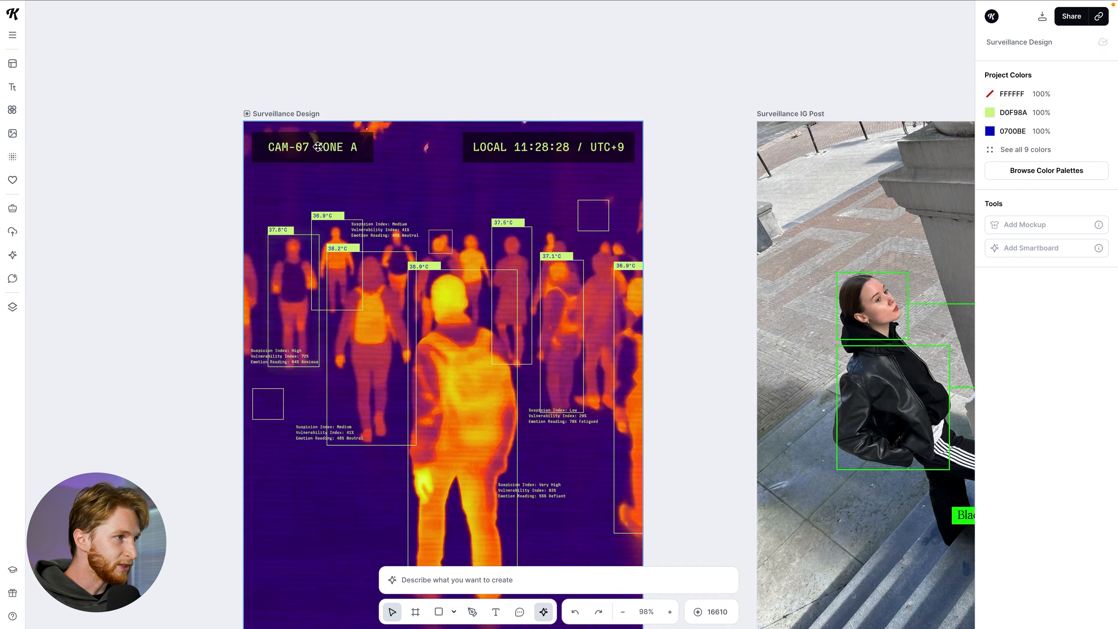
- Examine the CAM-07 ZONE A and local time headers, and review the whole thermal artboard beside the IG post
scroll(318, 146, "up", 3)
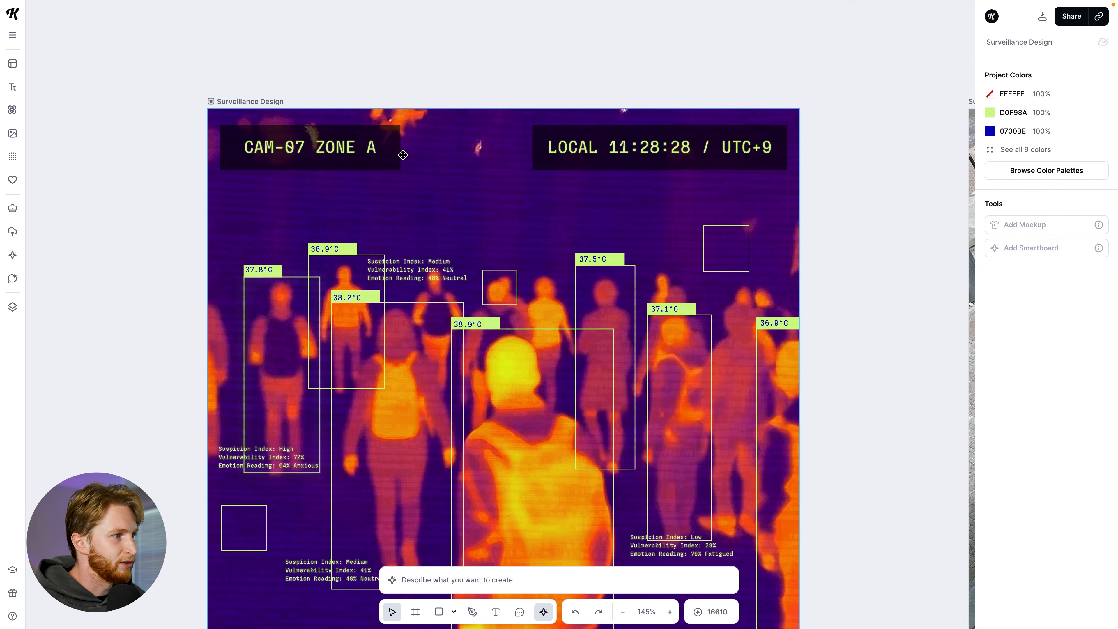
scroll(403, 155, "down", 10)
scroll(392, 175, "down", 3)
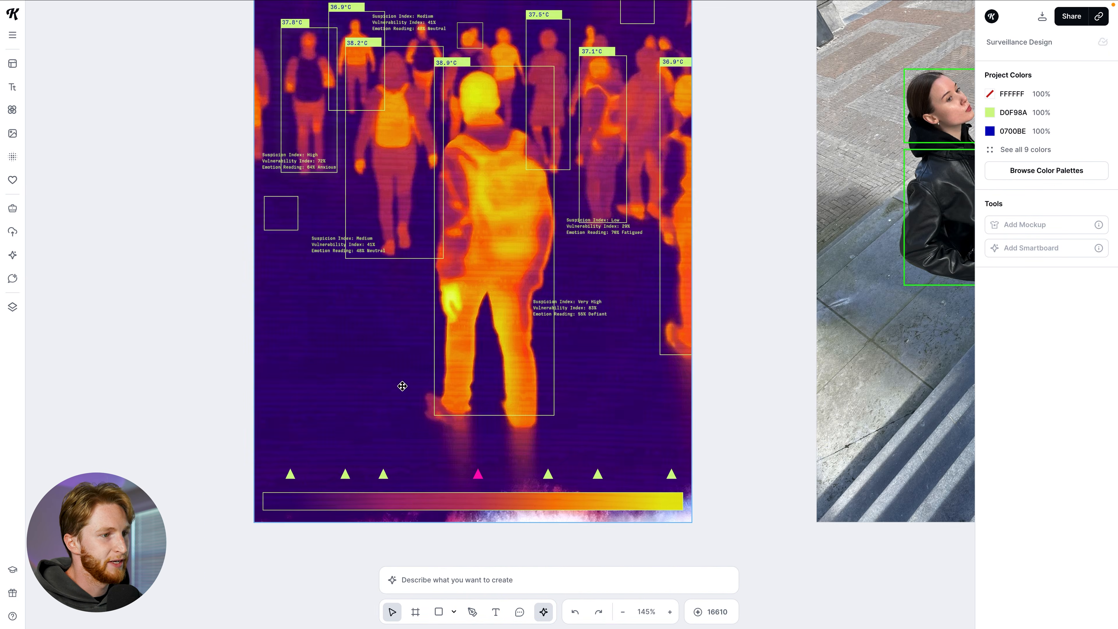
scroll(465, 284, "up", 3)
scroll(447, 224, "down", 3)
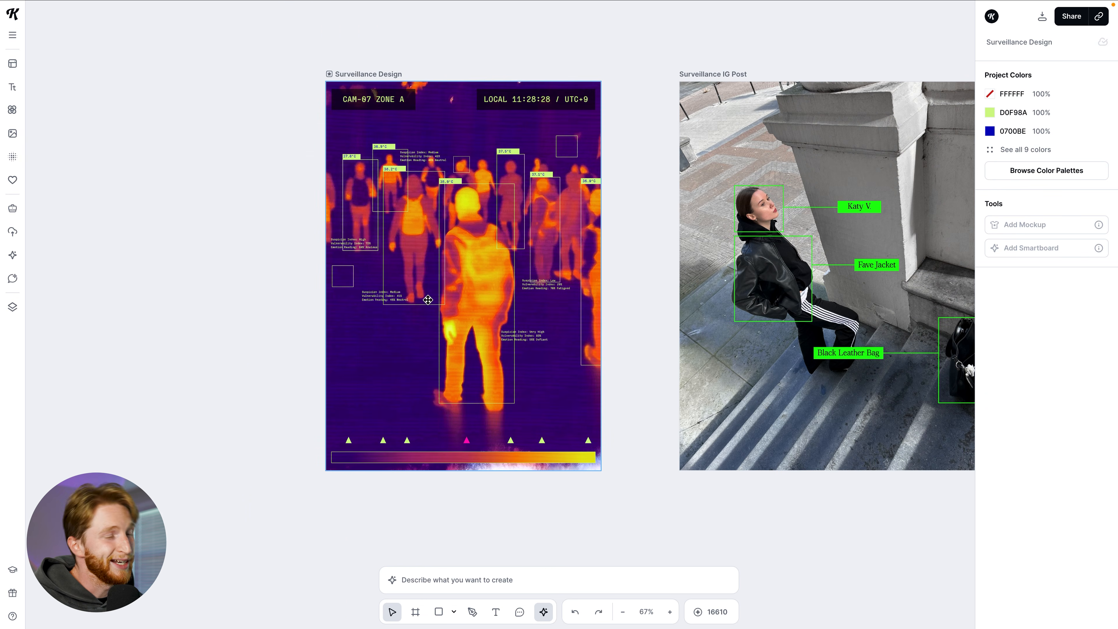
scroll(428, 300, "right", 3)
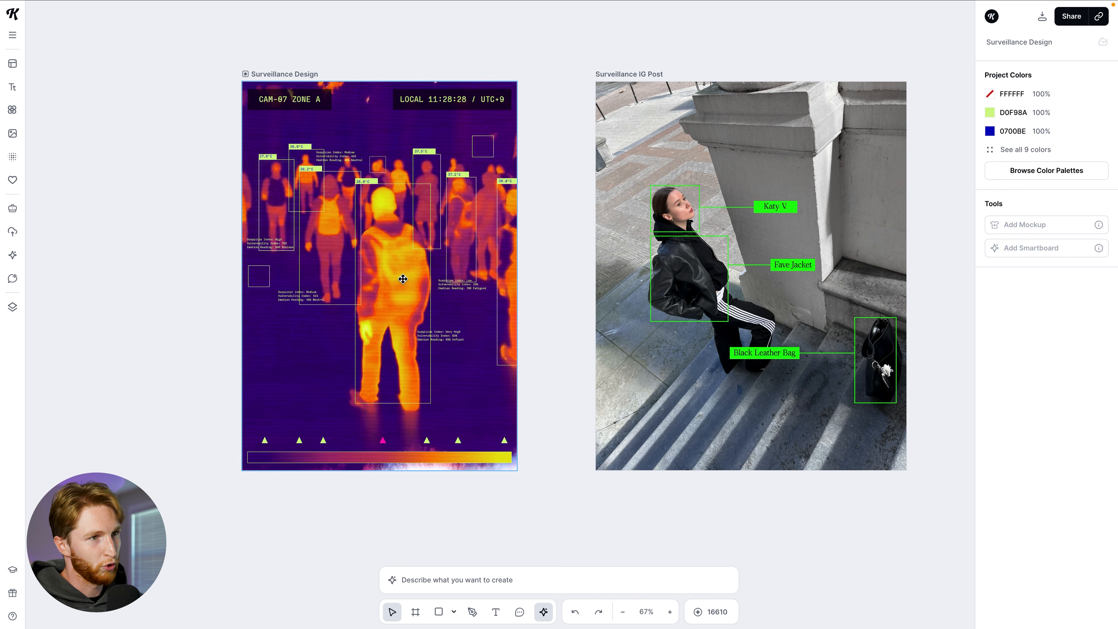
- View the Surveillance Design IG Post artboard with its "What's in my bag?" layout of X-ray objects
left_click(286, 88)
left_click_drag(295, 102, 667, 102)
left_click(926, 145)
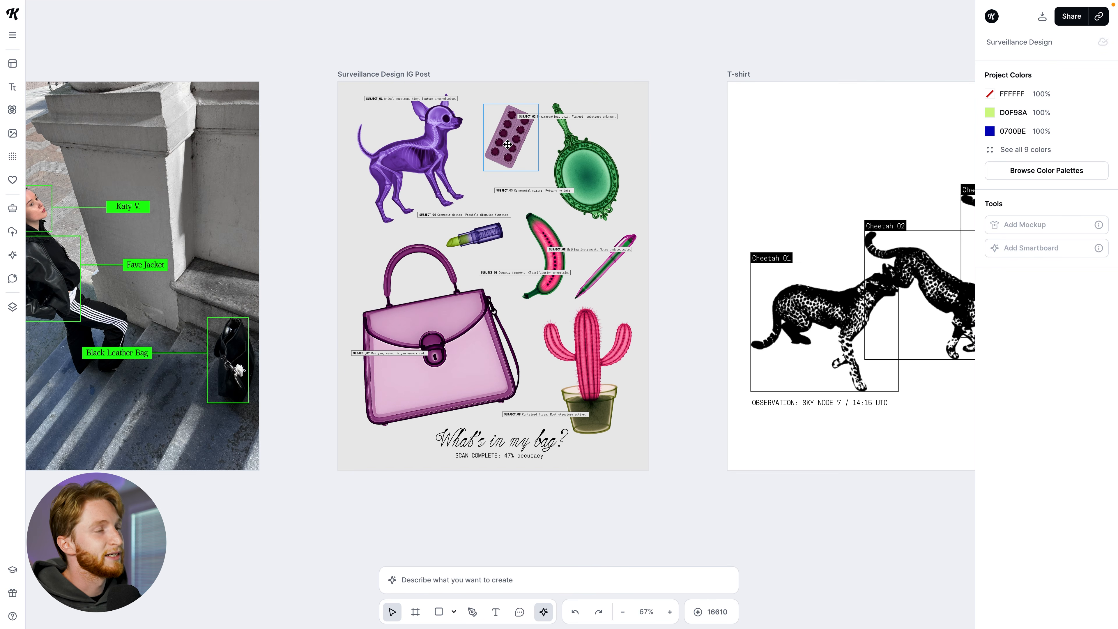
scroll(508, 144, "up", 5)
scroll(512, 154, "down", 5)
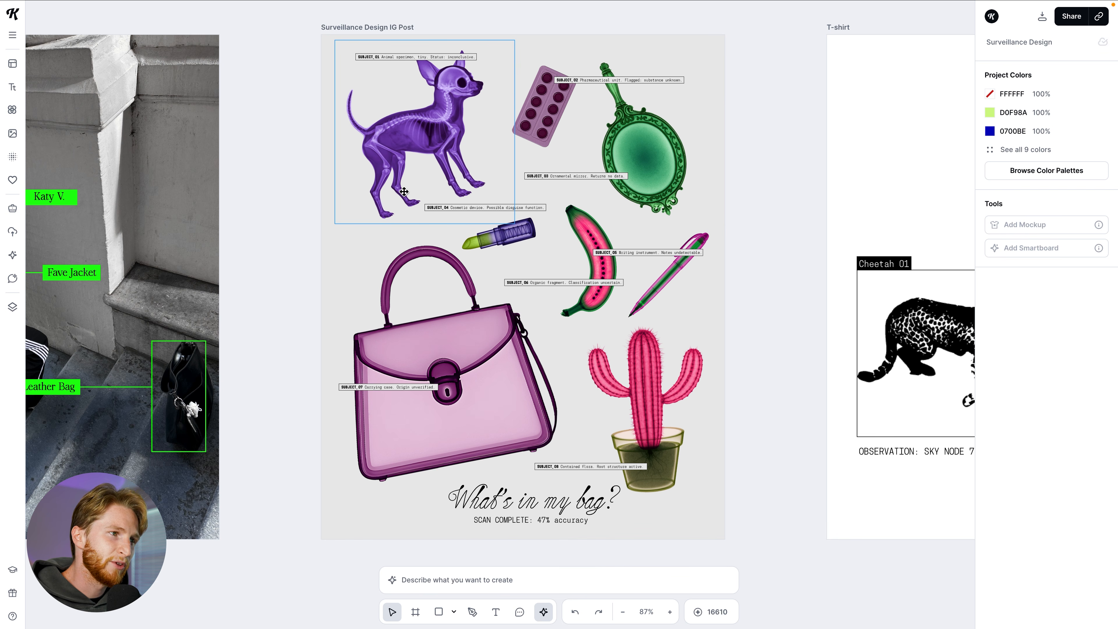
- Inspect the SUBJECT_06 label's bordered rectangle and the typeface of its text
scroll(554, 287, "up", 15)
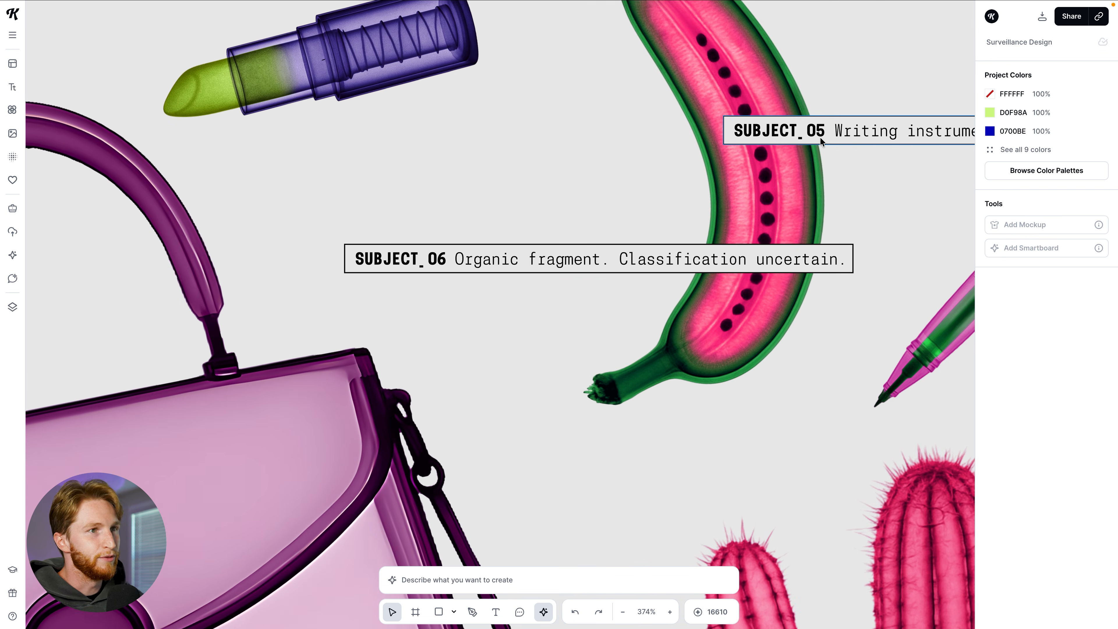
left_click(431, 259)
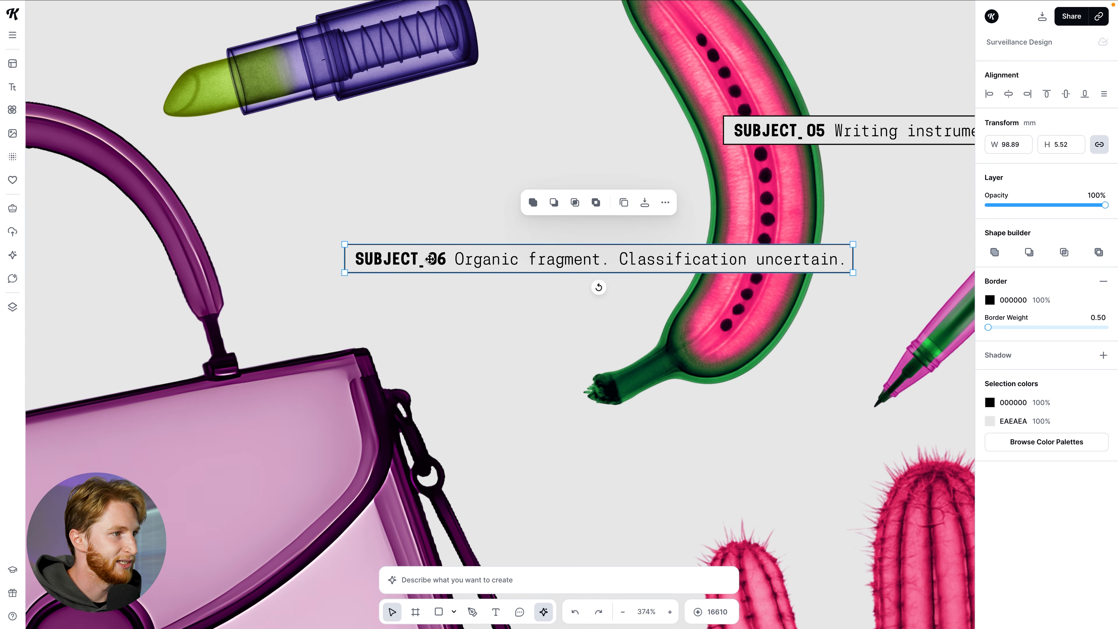
double_click(459, 264)
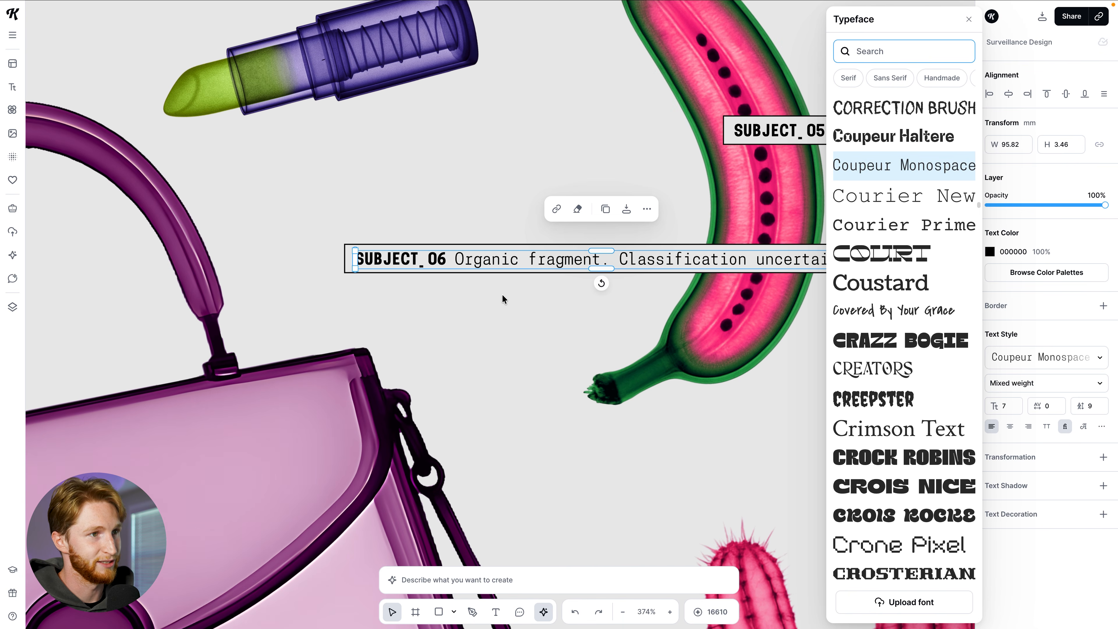
left_click(524, 306)
left_click(524, 306)
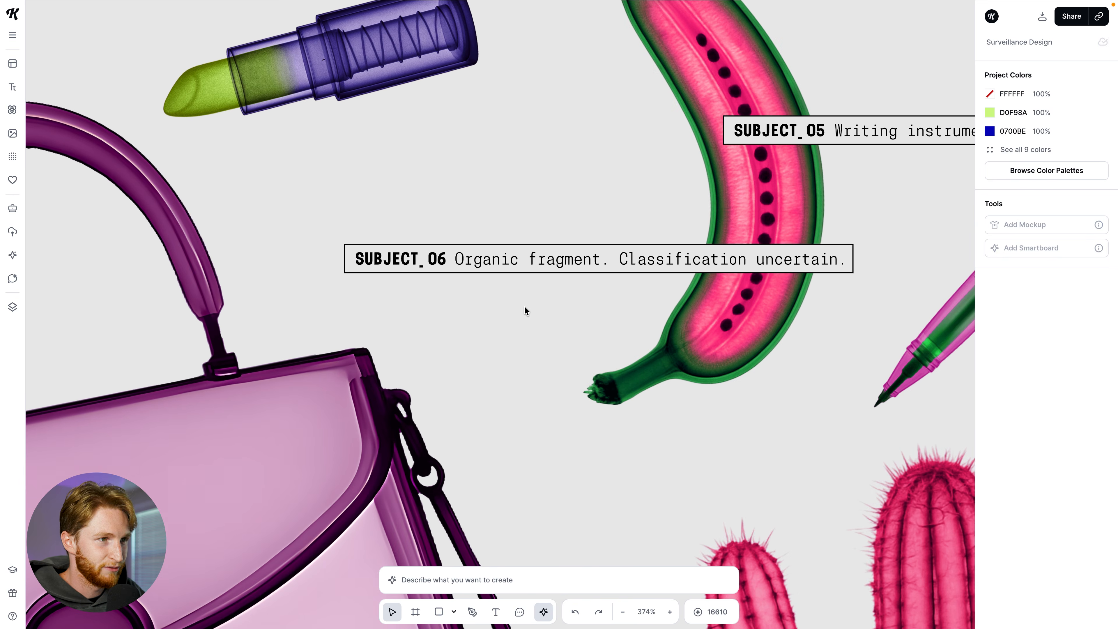
- Select the X-ray objects one by one, from the banana and cactus to the pill pack and dog, to inspect each image
scroll(524, 330, "down", 5)
left_click(648, 264)
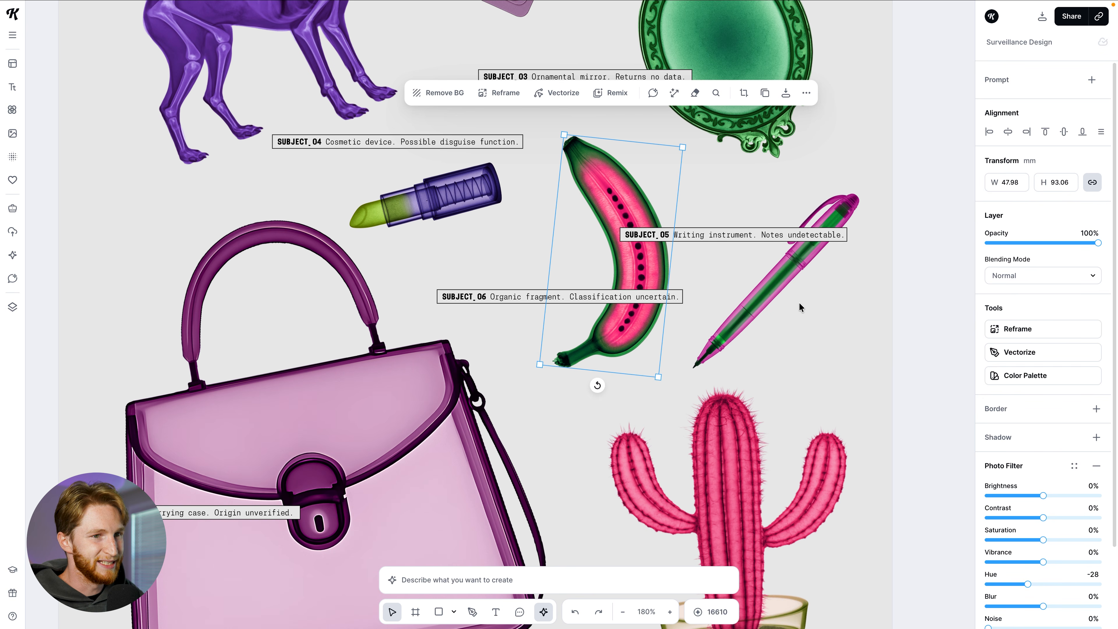
left_click(785, 276)
left_click(715, 426)
left_click(396, 398)
left_click(440, 199)
left_click(616, 199)
scroll(616, 220, "up", 5)
scroll(616, 220, "left", 2)
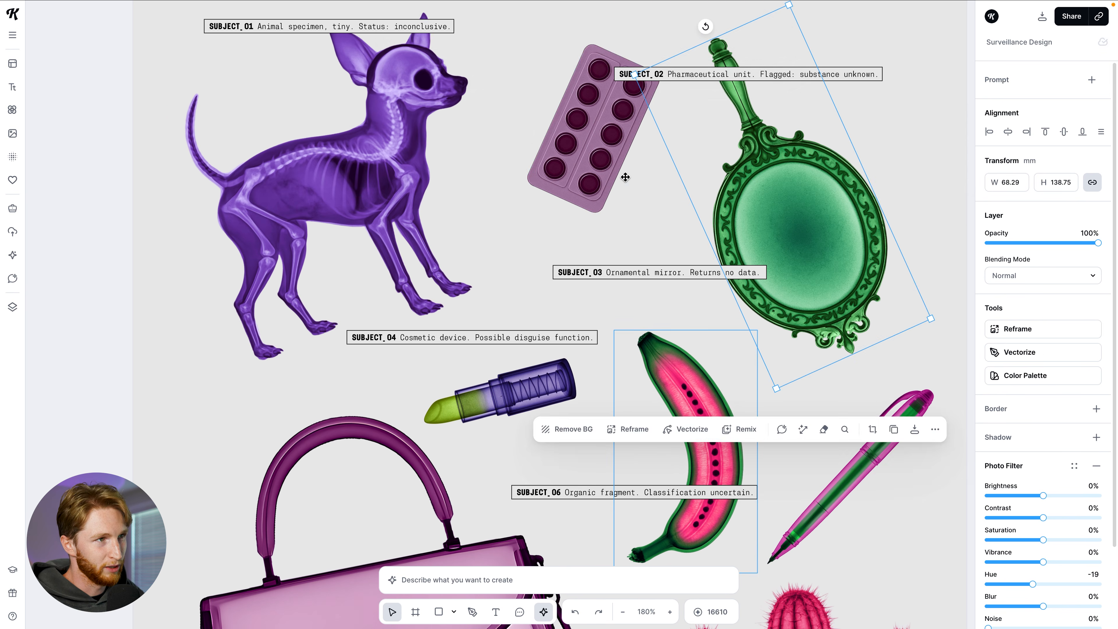
left_click(590, 127)
left_click(342, 167)
- Review the complete "What's in my bag?" post from the dog down to the handwritten title
scroll(525, 213, "down", 5)
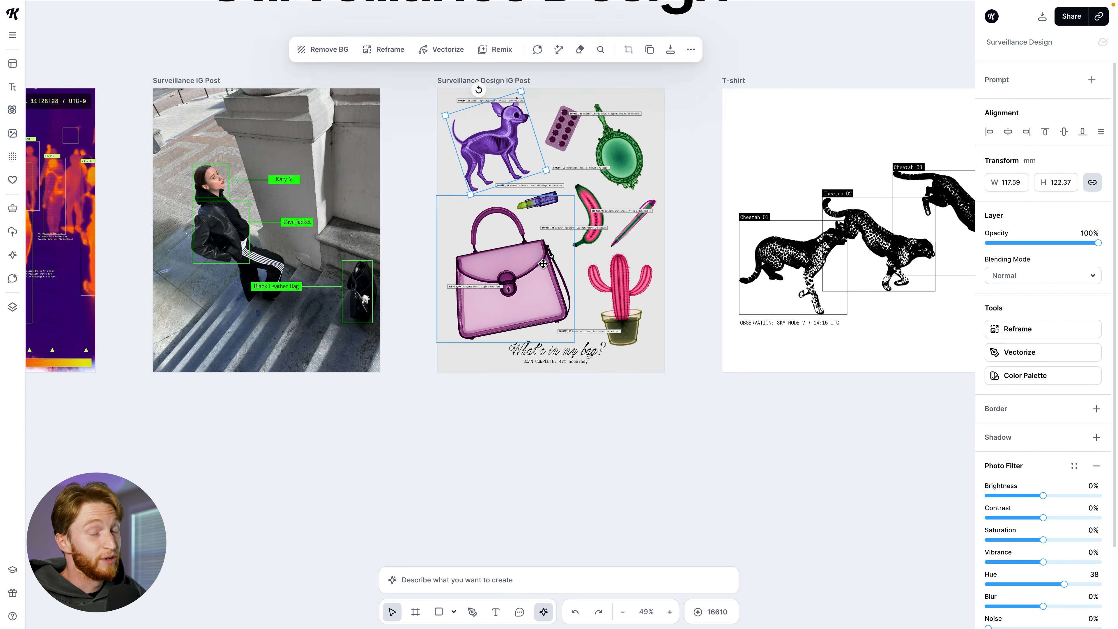
scroll(543, 266, "up", 1)
scroll(543, 266, "up", 3)
left_click(657, 331)
scroll(660, 308, "down", 2)
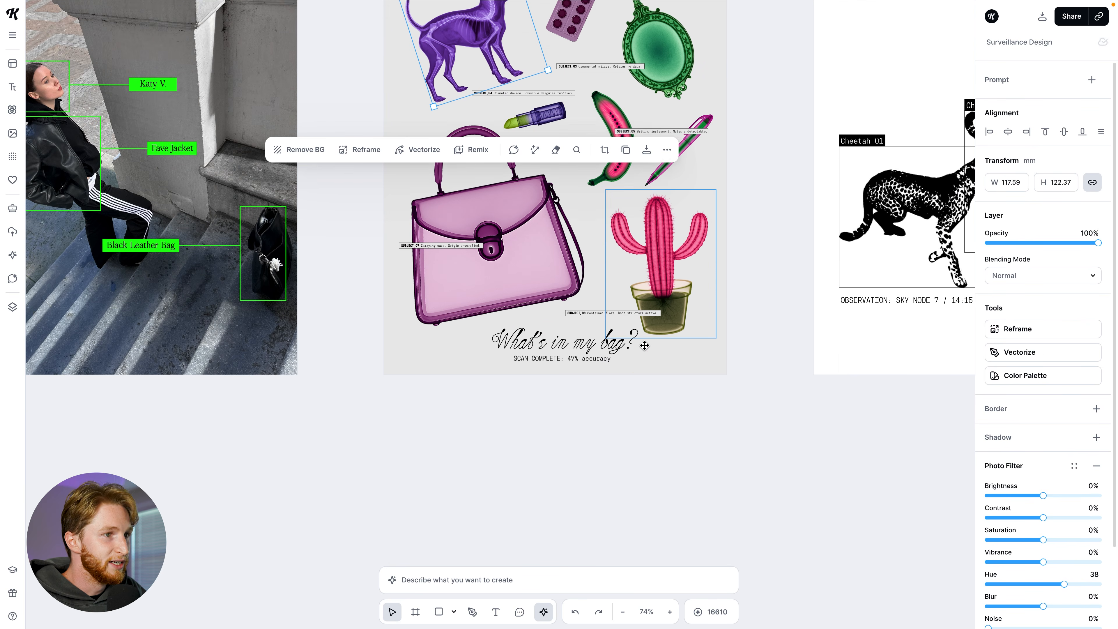
scroll(606, 299, "up", 3)
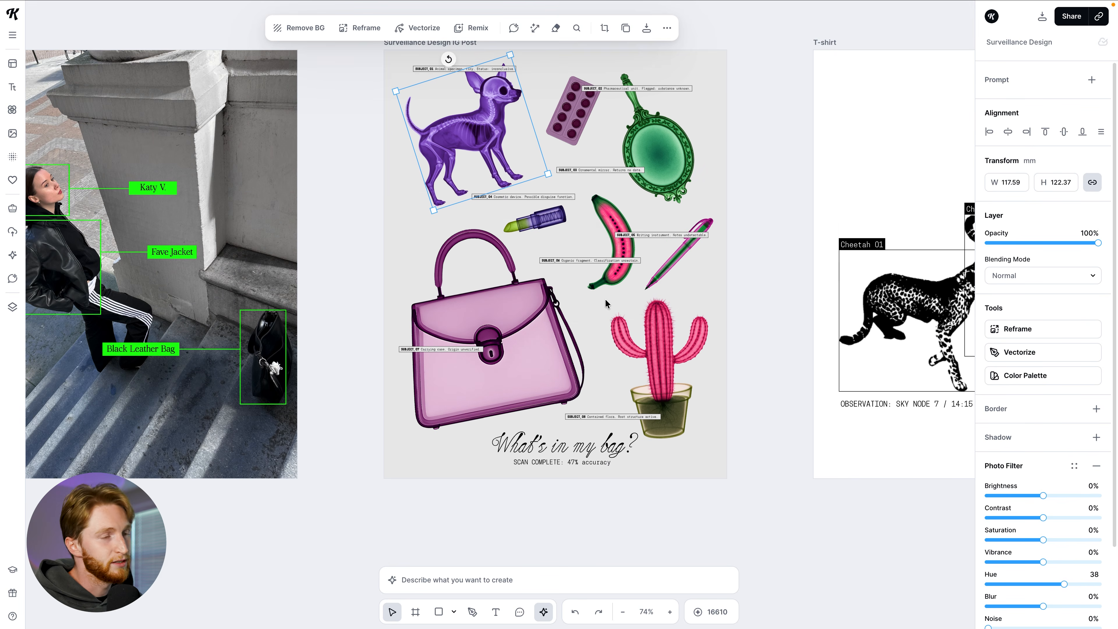
- Remix the cactus image with the prompt "A Hairdryer in this art style with pink and green colors" and generate it
left_click(651, 304)
scroll(651, 304, "down", 3)
left_click(666, 146)
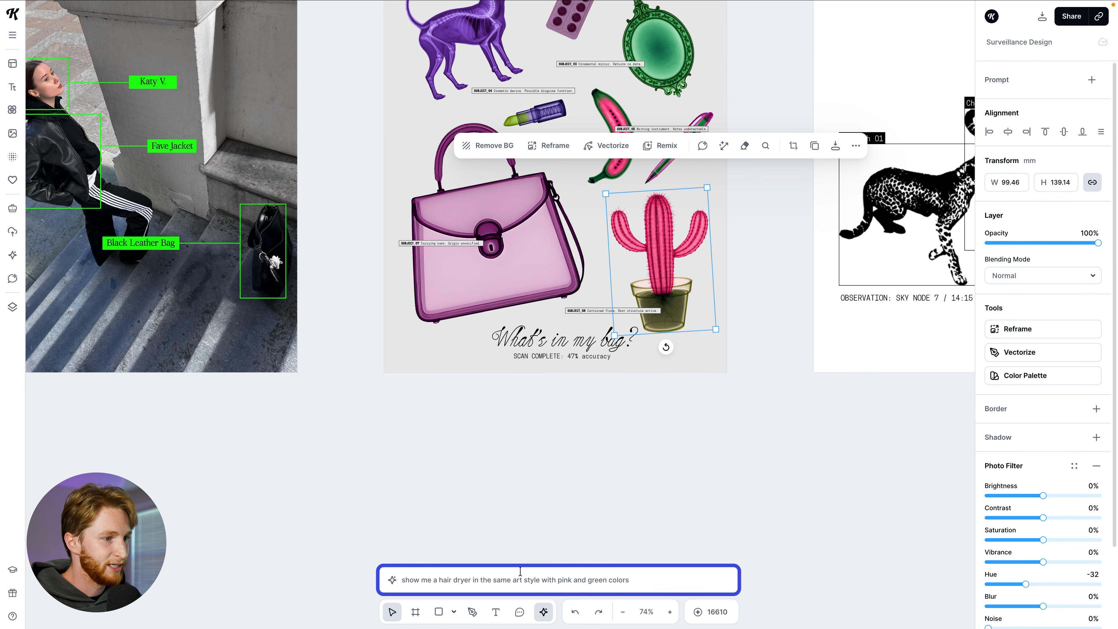
left_click(493, 523)
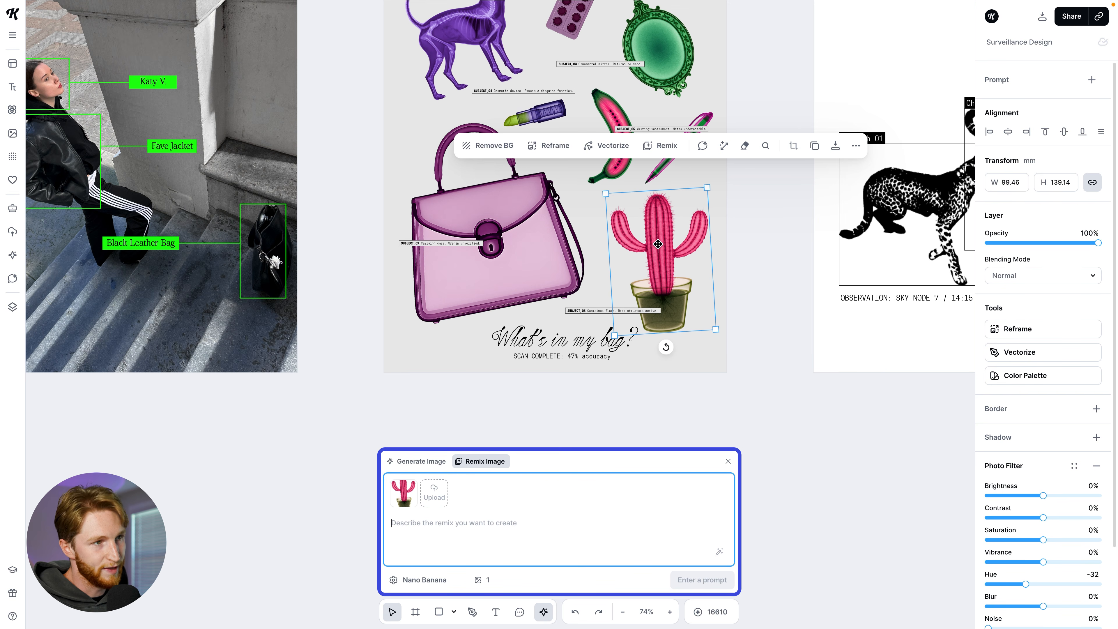
type("A")
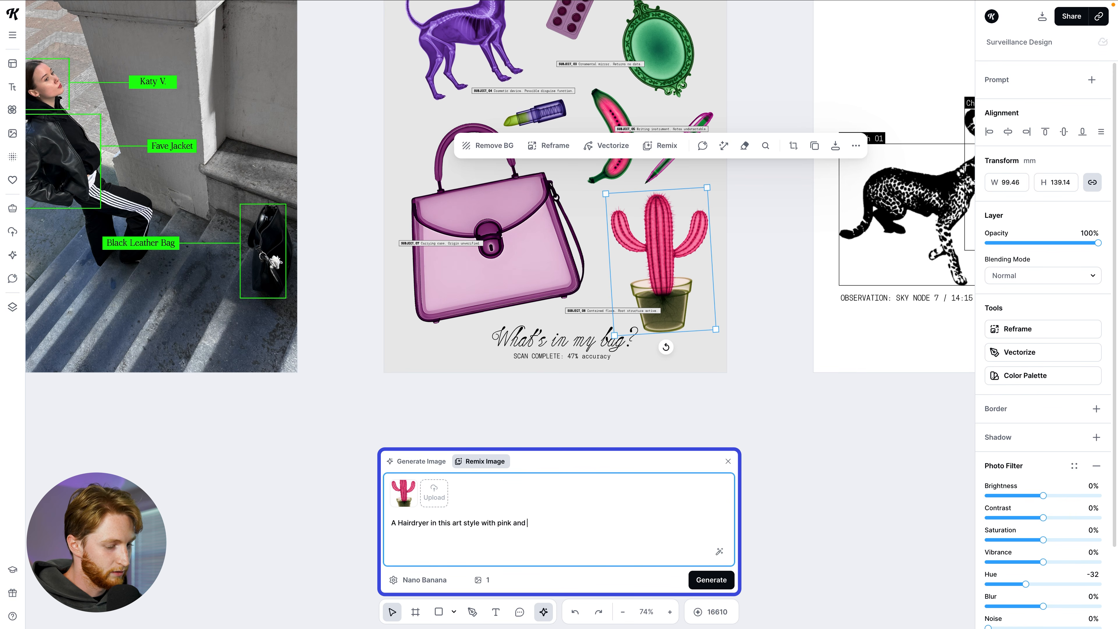
key("Return")
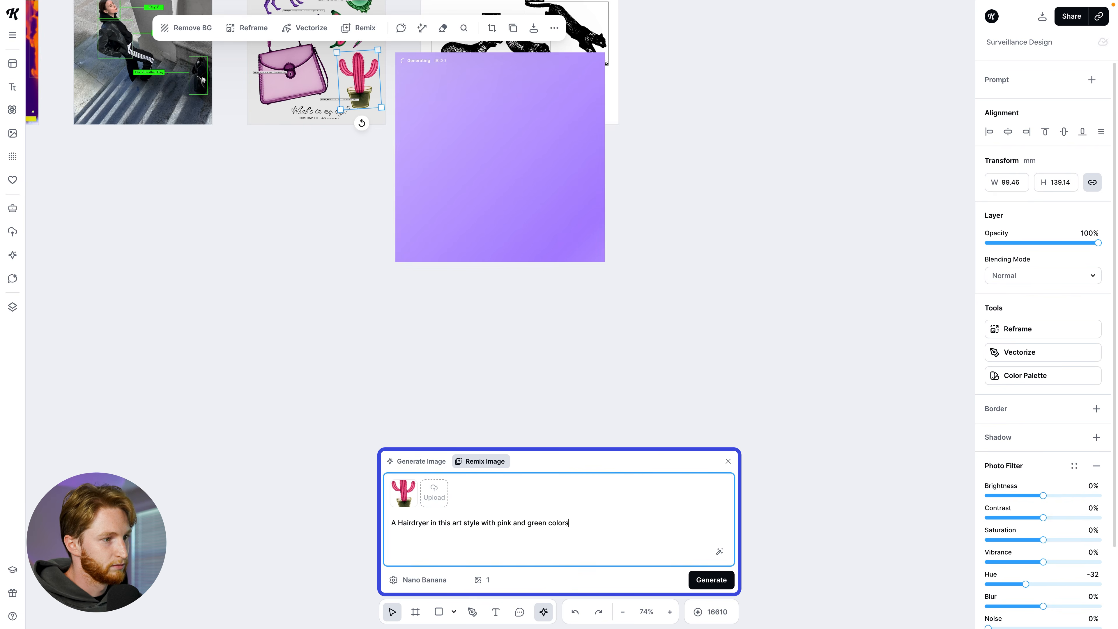